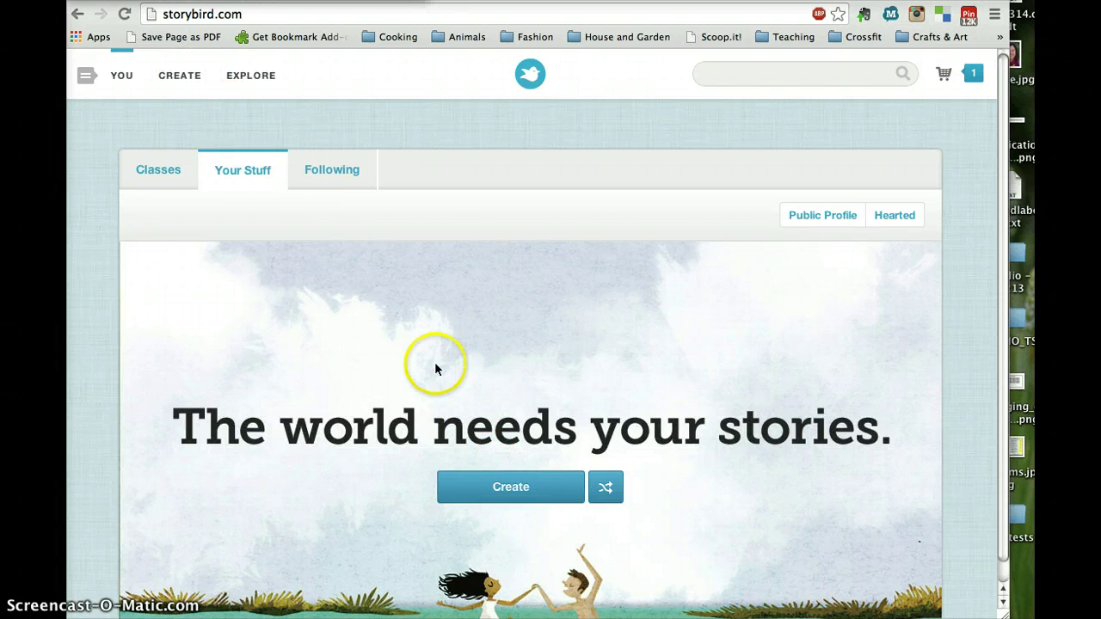
Step: Open the artwork gallery for creating a new story and review its list of artwork tags
left_click(510, 487)
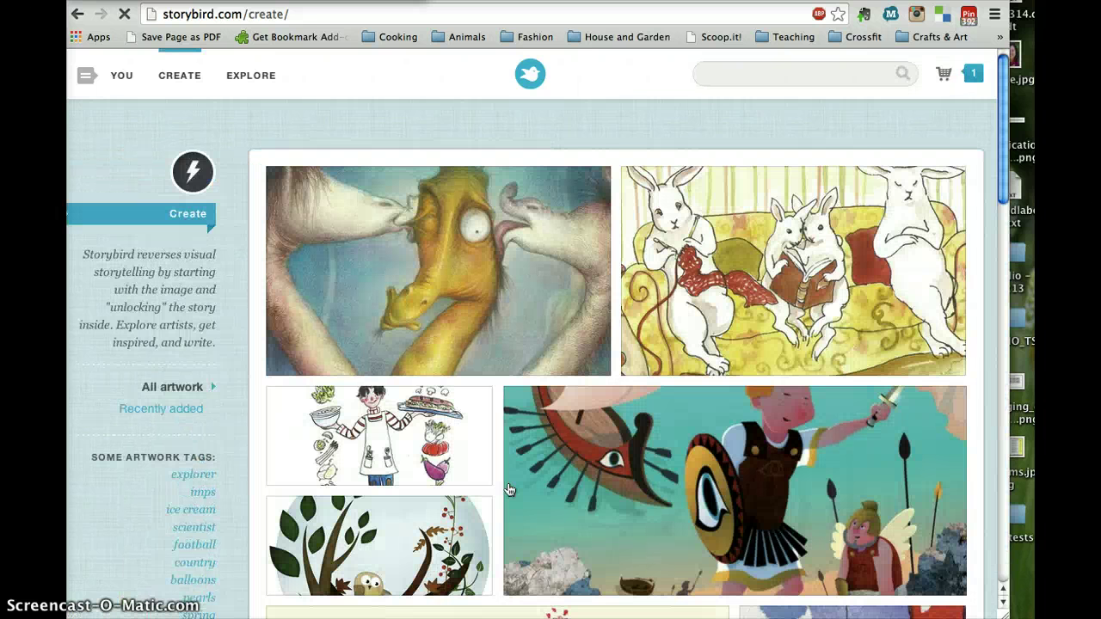
left_click(465, 427)
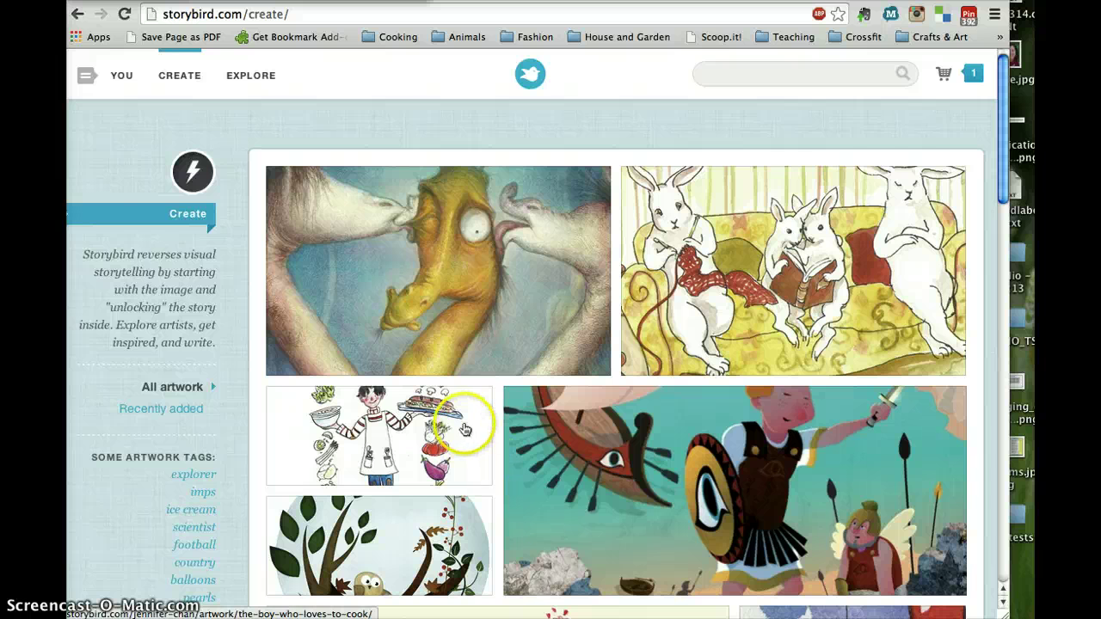
scroll(220, 379, "down", 2)
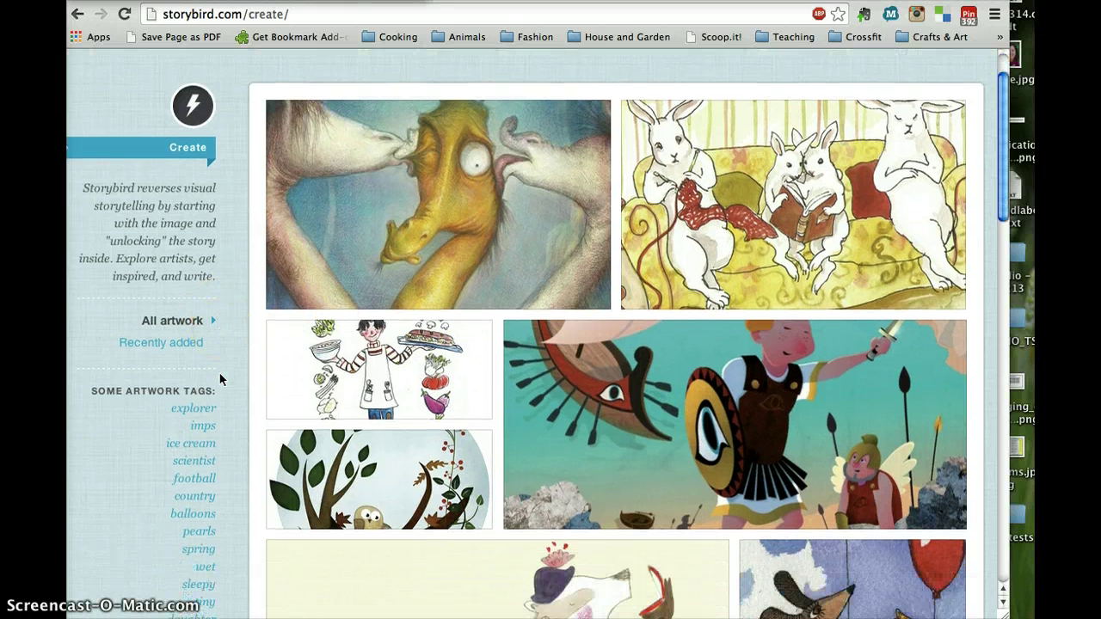
scroll(220, 379, "down", 5)
left_click(190, 256)
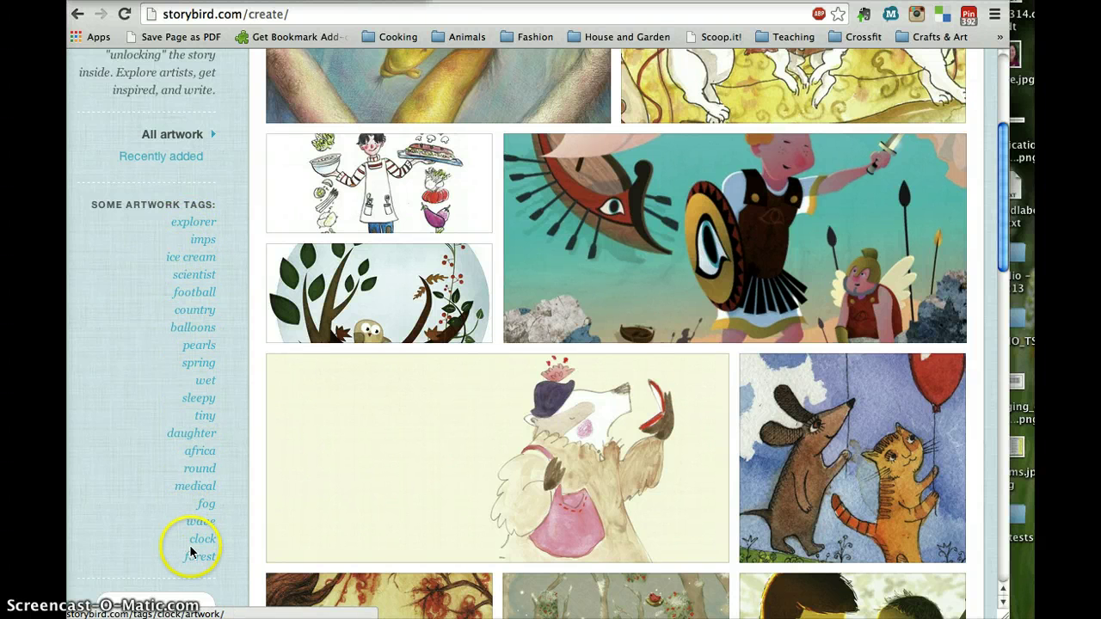
scroll(190, 551, "up", 5)
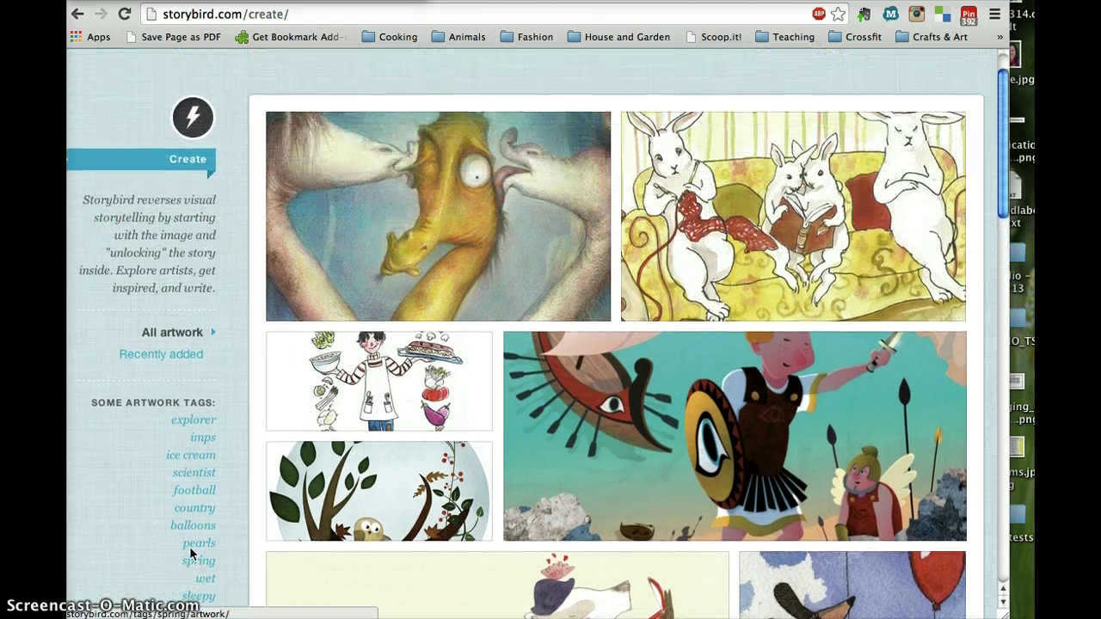
Step: Browse the illustrations offered in the artwork gallery
scroll(190, 550, "down", 8)
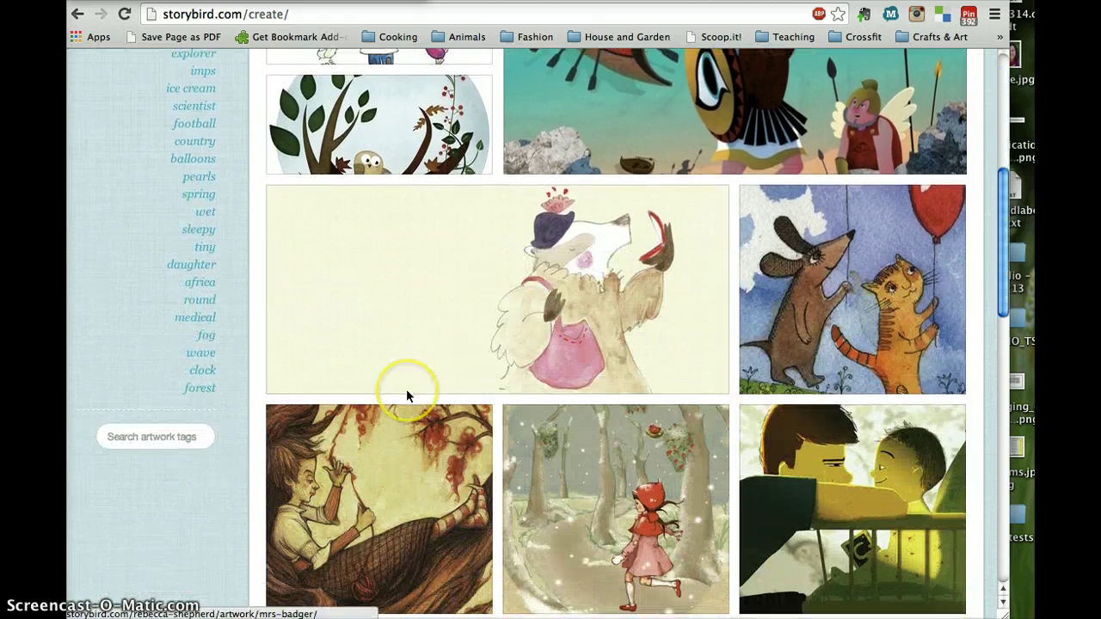
scroll(407, 396, "down", 12)
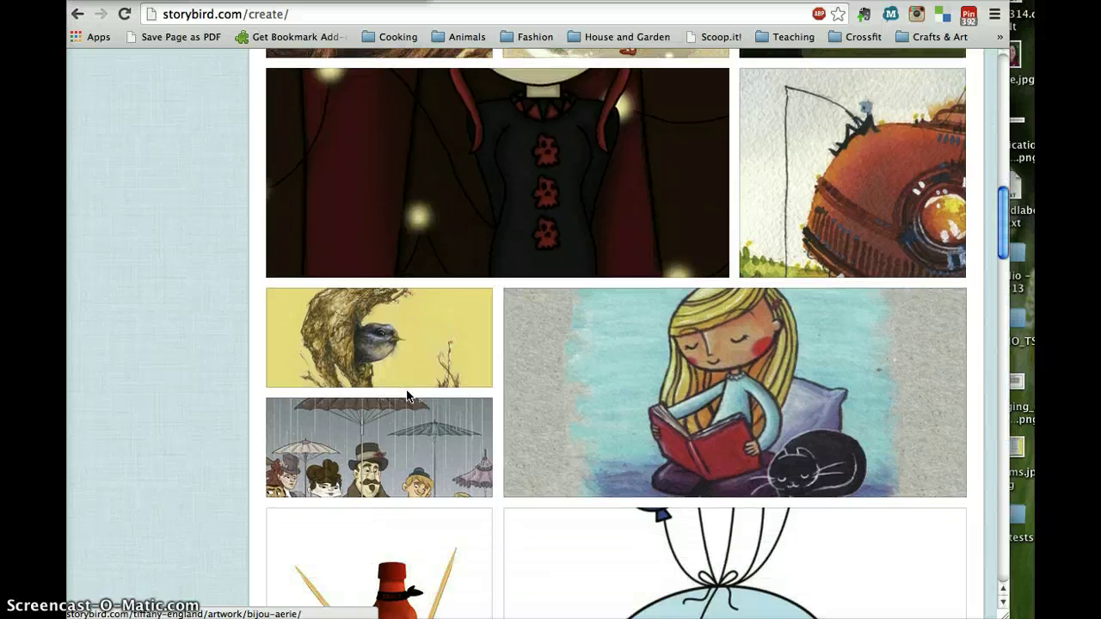
scroll(408, 395, "down", 14)
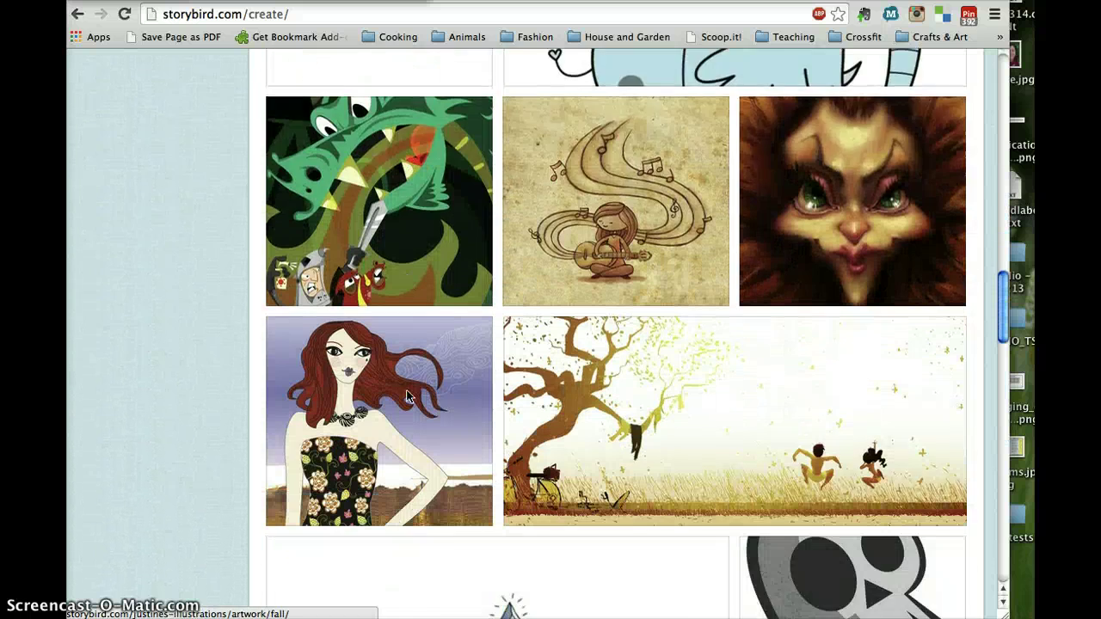
scroll(407, 396, "down", 9)
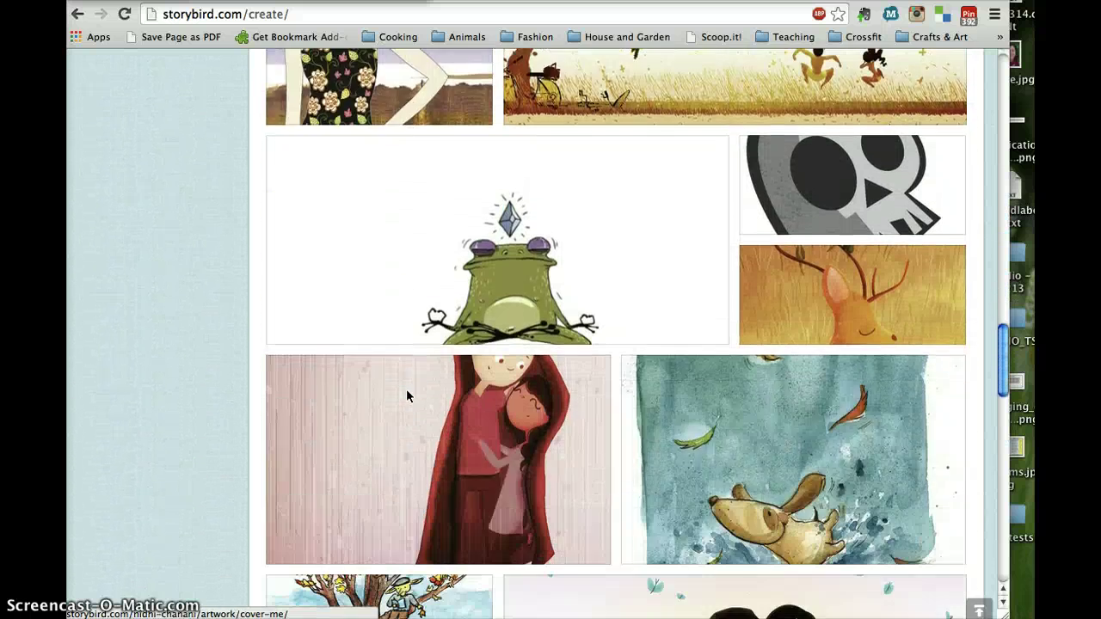
scroll(407, 396, "down", 3)
scroll(407, 396, "up", 15)
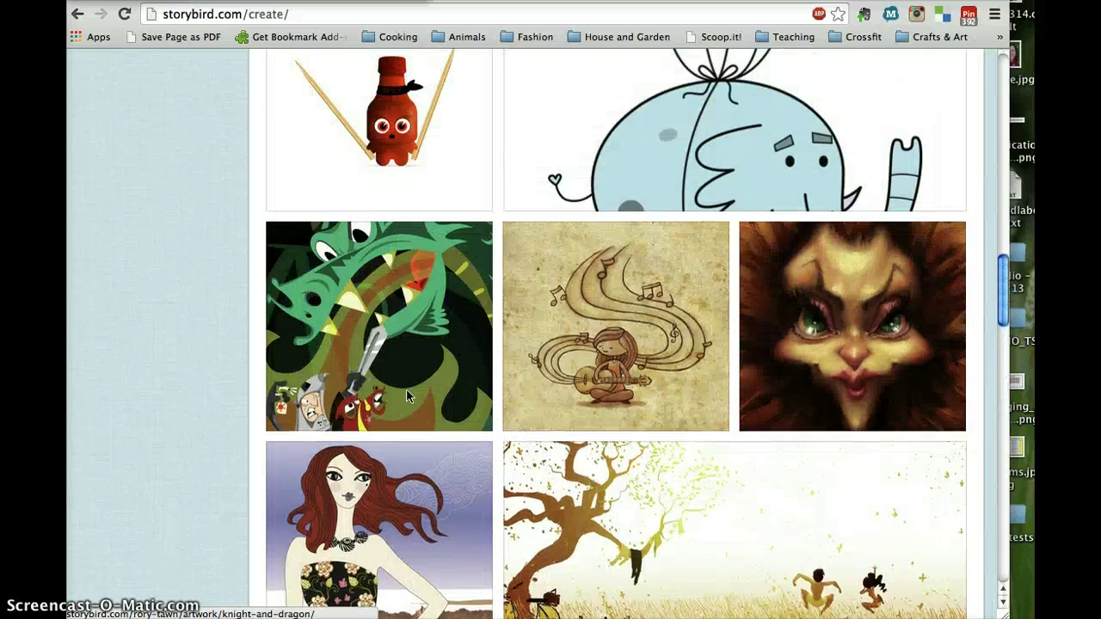
scroll(408, 396, "up", 20)
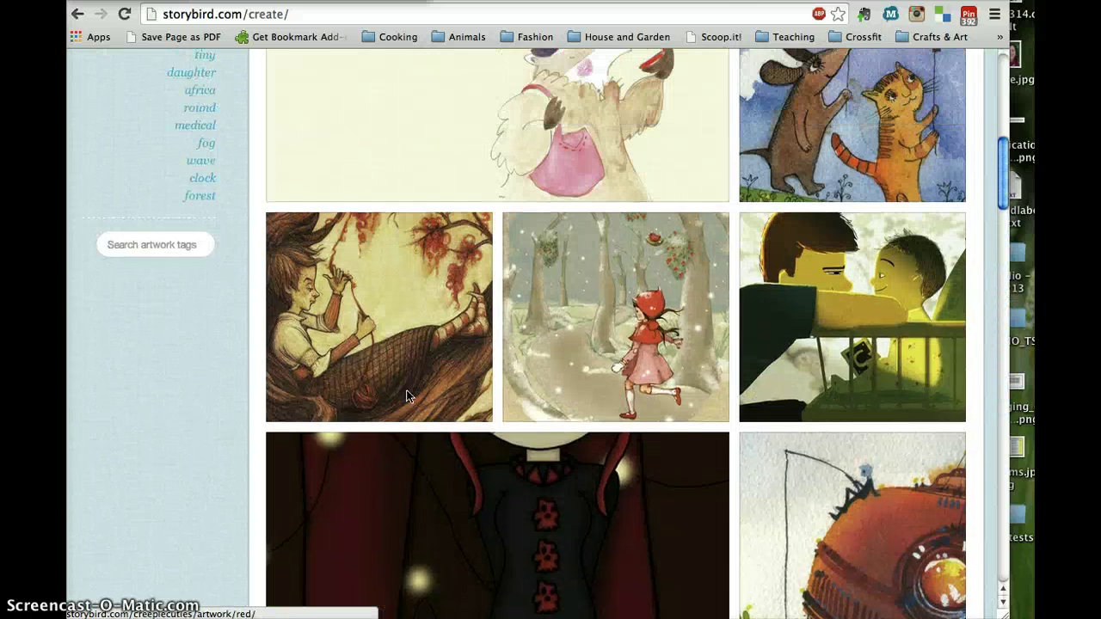
scroll(405, 395, "up", 2)
Step: Search the artwork tags for "rabbit"
left_click(146, 339)
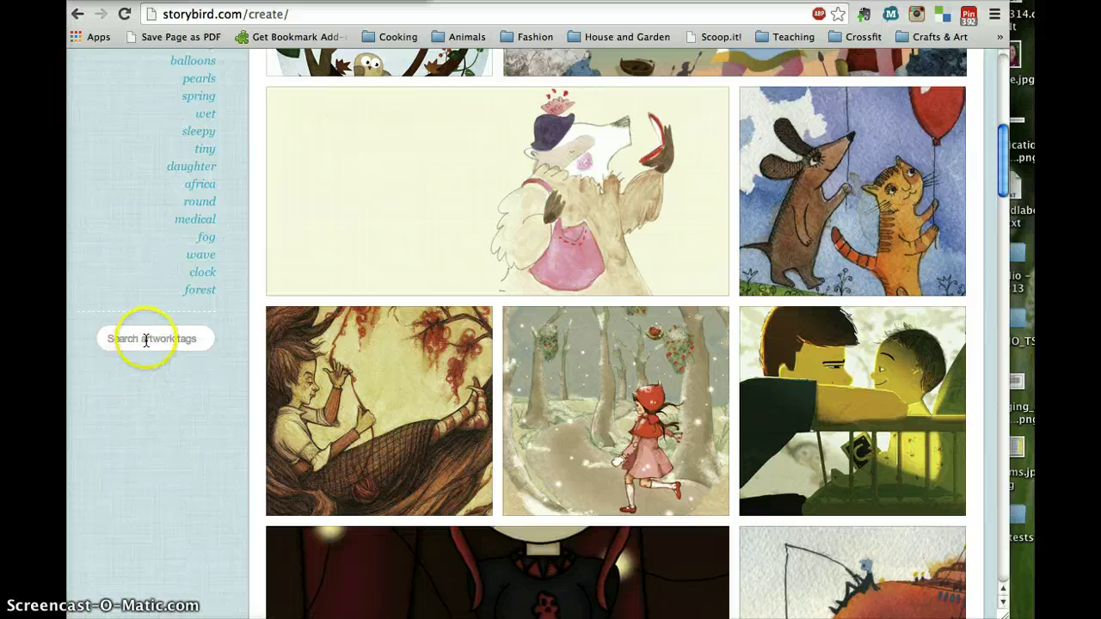
scroll(144, 340, "up", 2)
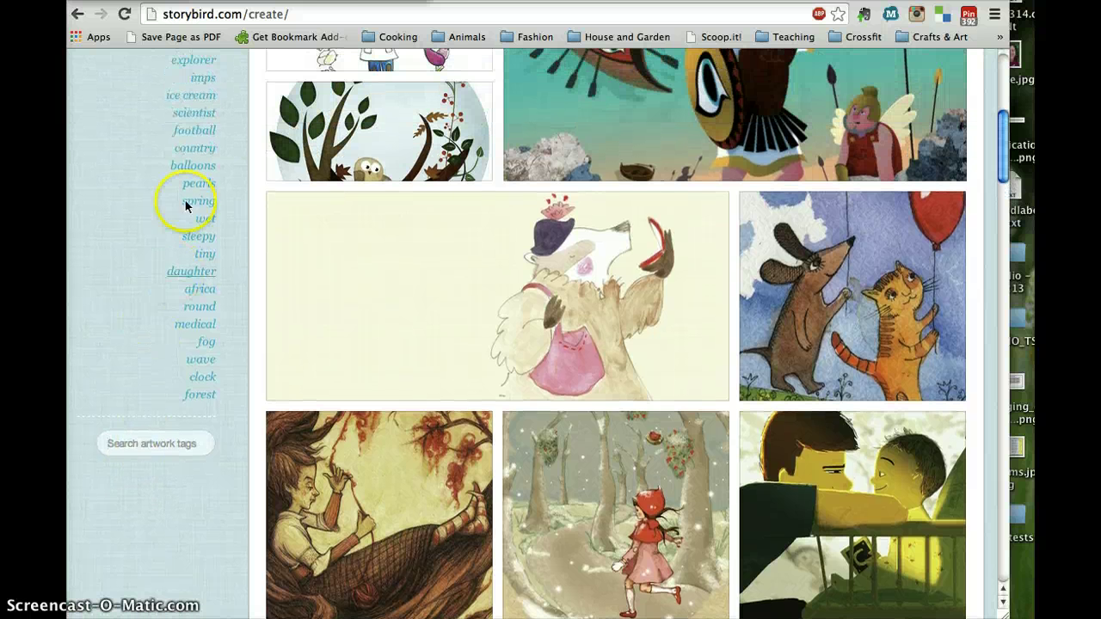
left_click(169, 441)
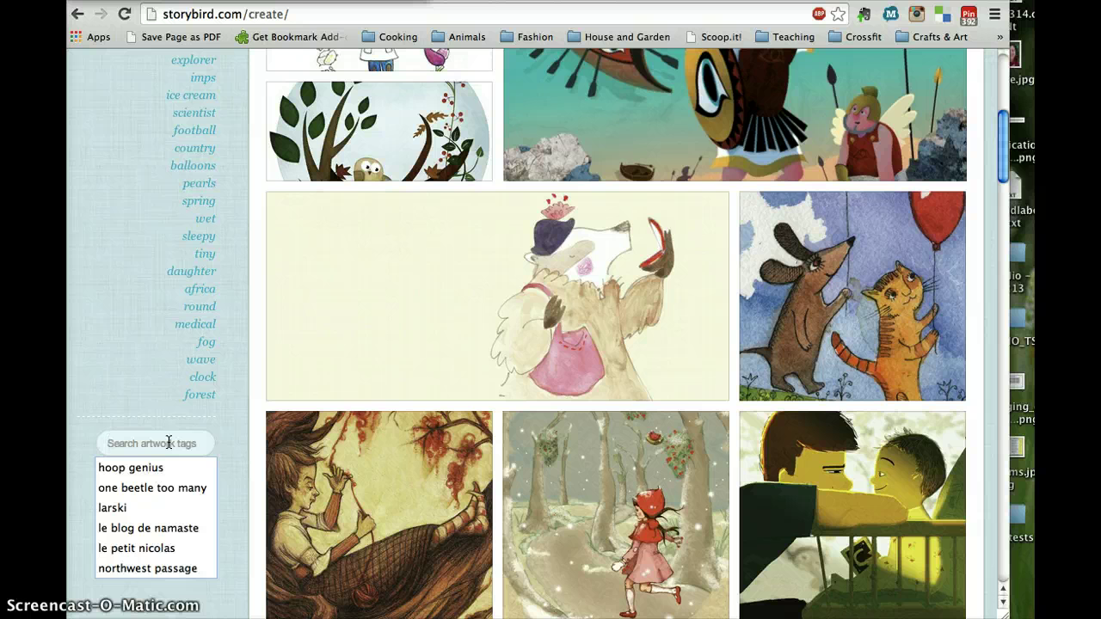
type("rabbit")
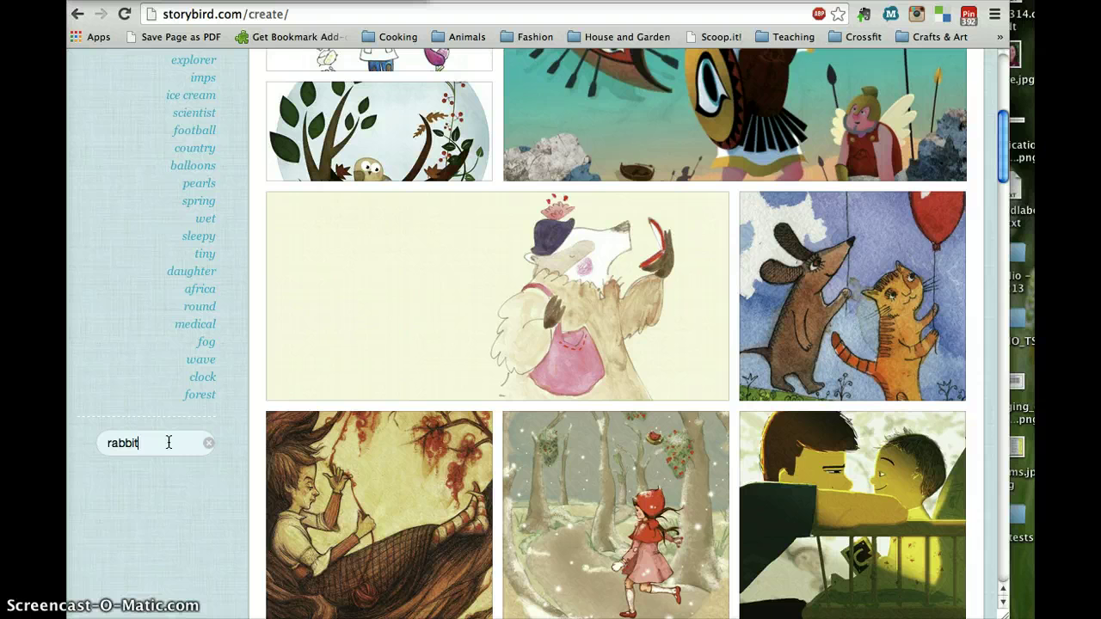
key("Return")
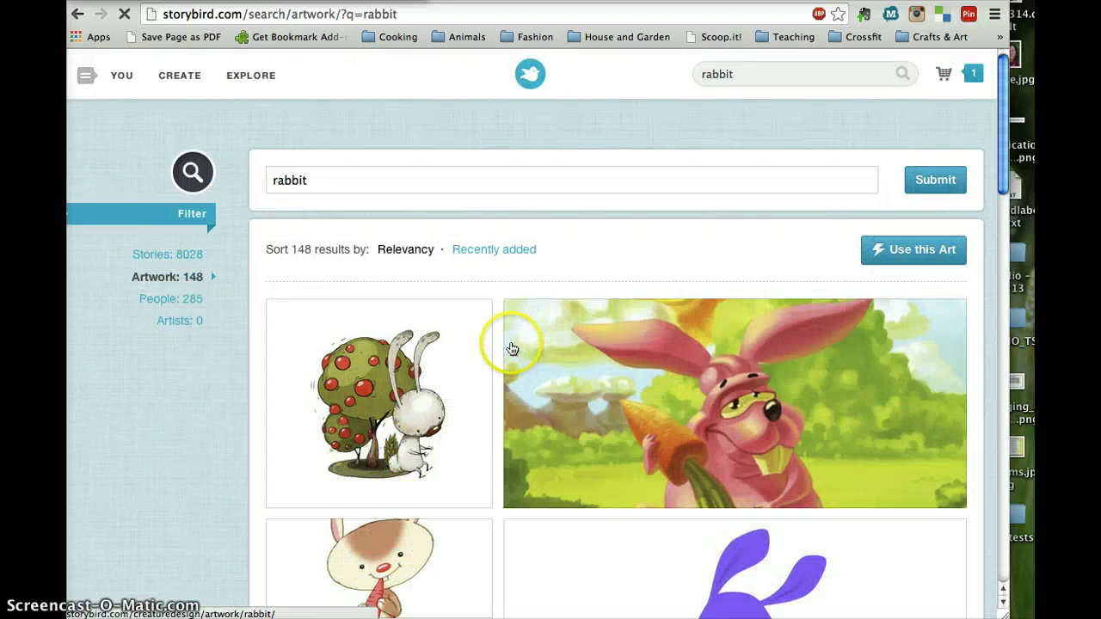
Step: Look through the rabbit artwork and open the picture of two white rabbits riding a red bicycle
scroll(511, 348, "down", 4)
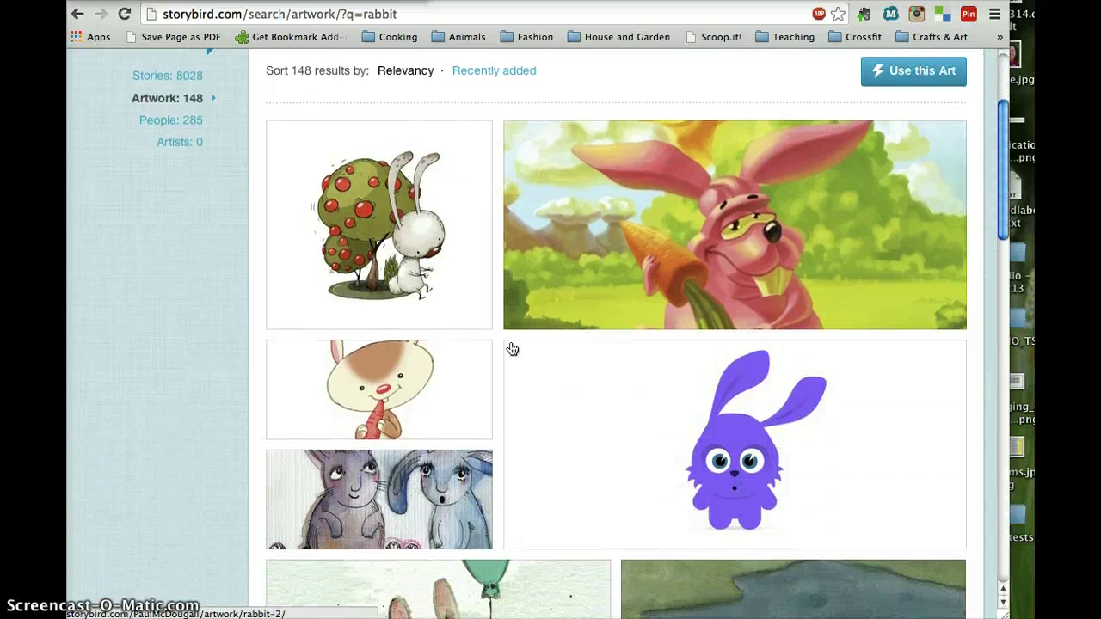
scroll(511, 348, "down", 12)
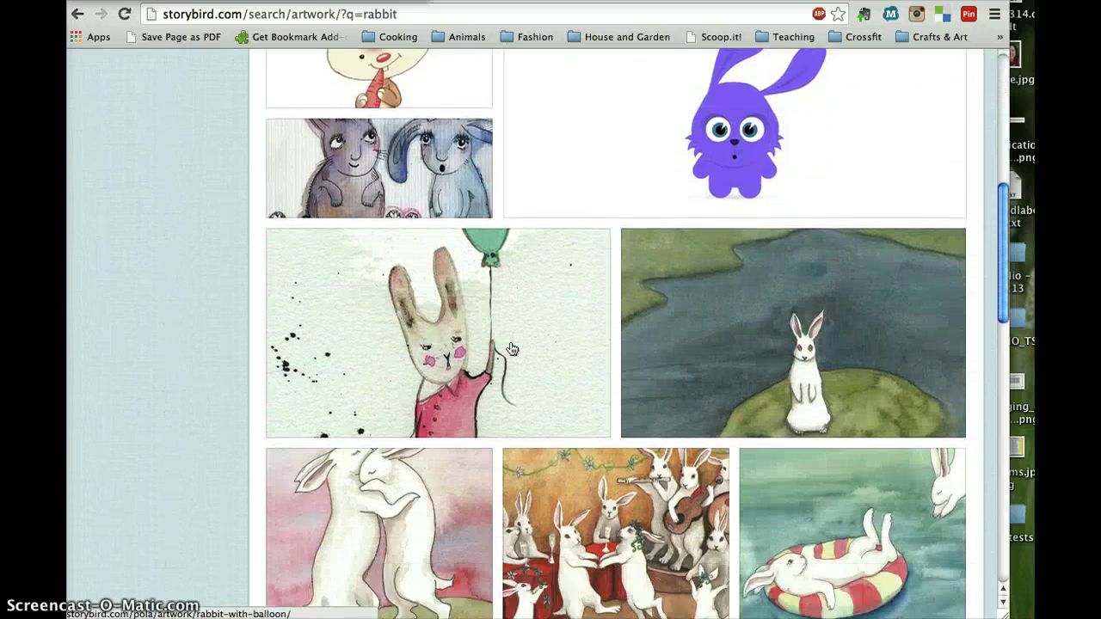
scroll(512, 348, "down", 1)
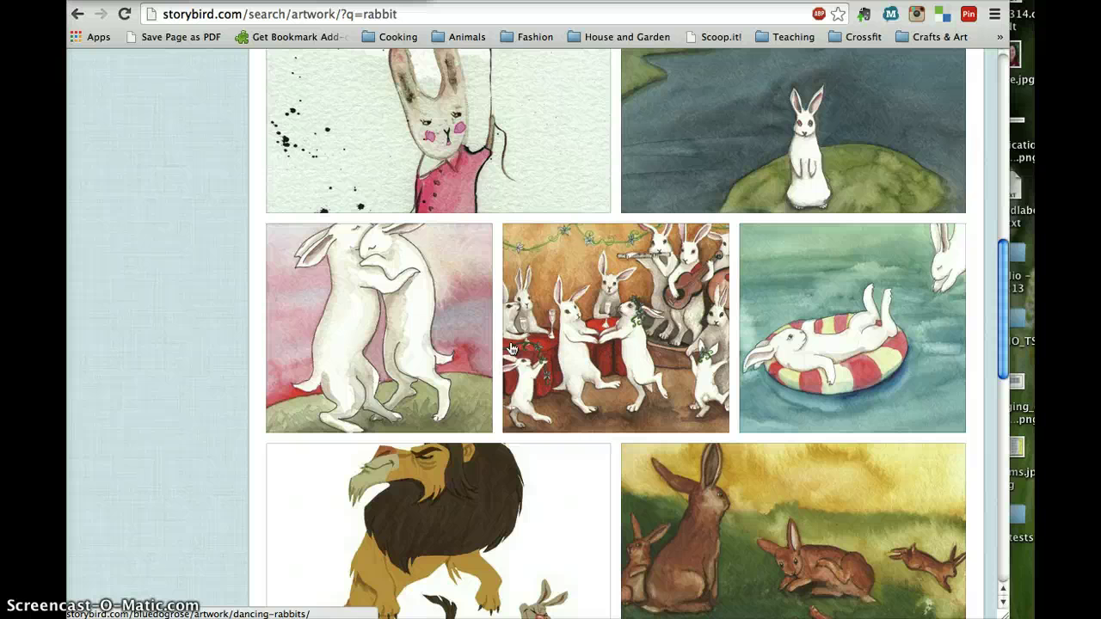
scroll(511, 348, "down", 6)
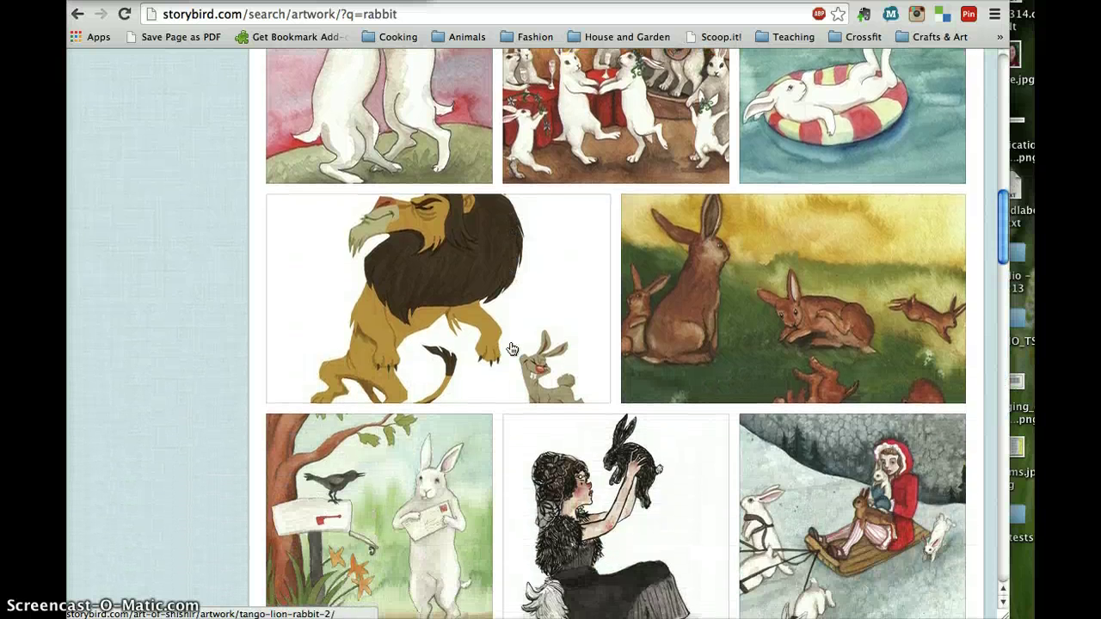
scroll(511, 348, "down", 4)
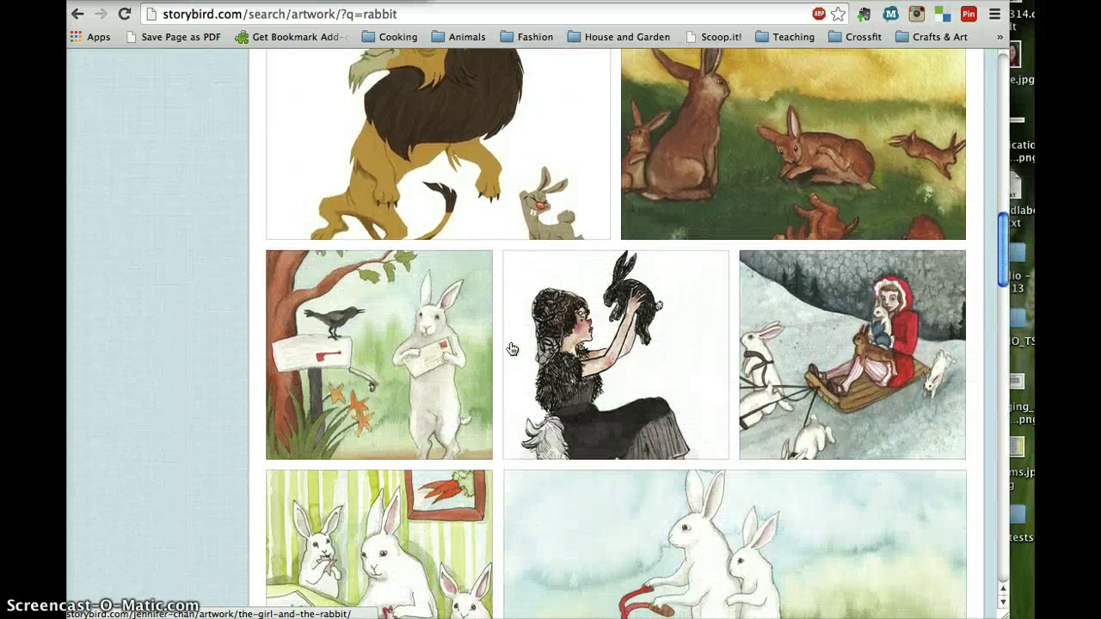
scroll(512, 348, "down", 1)
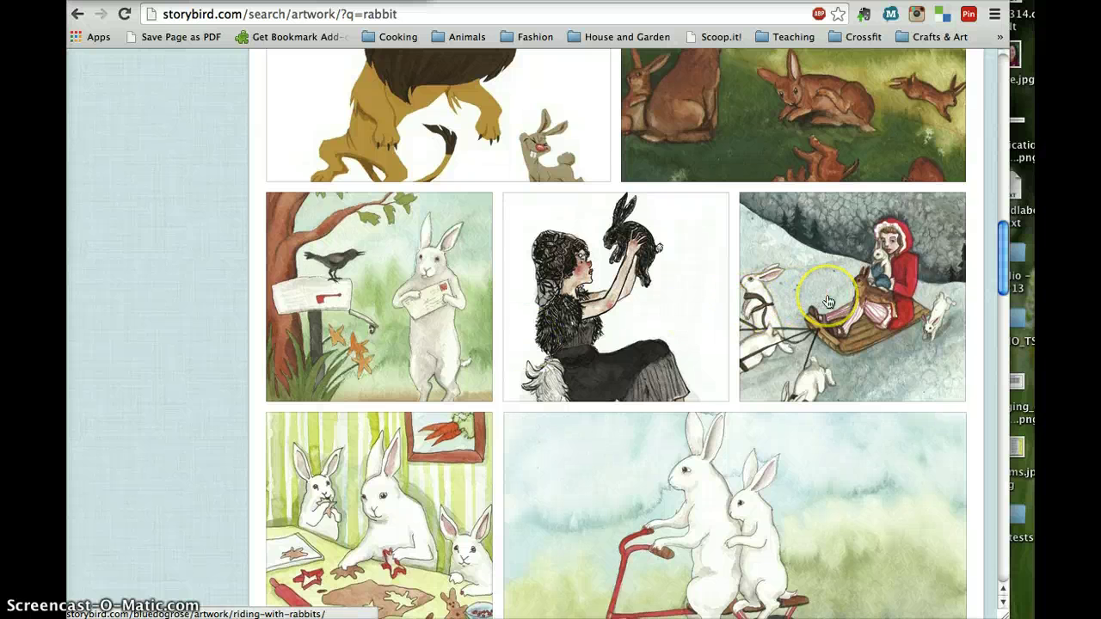
scroll(828, 301, "down", 6)
left_click(801, 273)
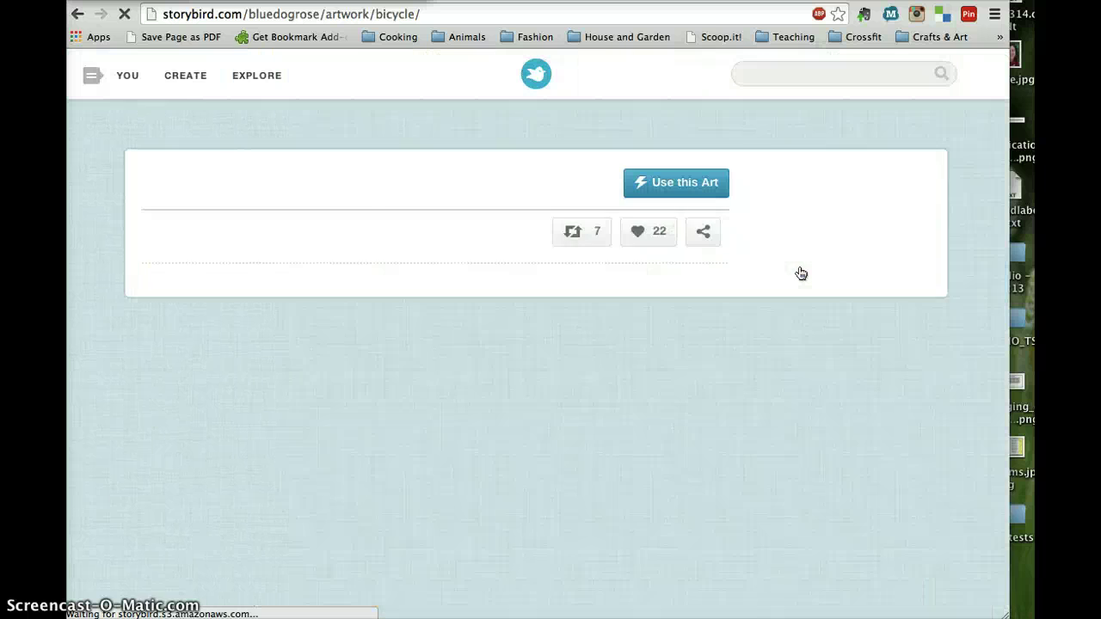
Step: Review the bicycle artwork's page and use this art for a story
scroll(548, 276, "down", 5)
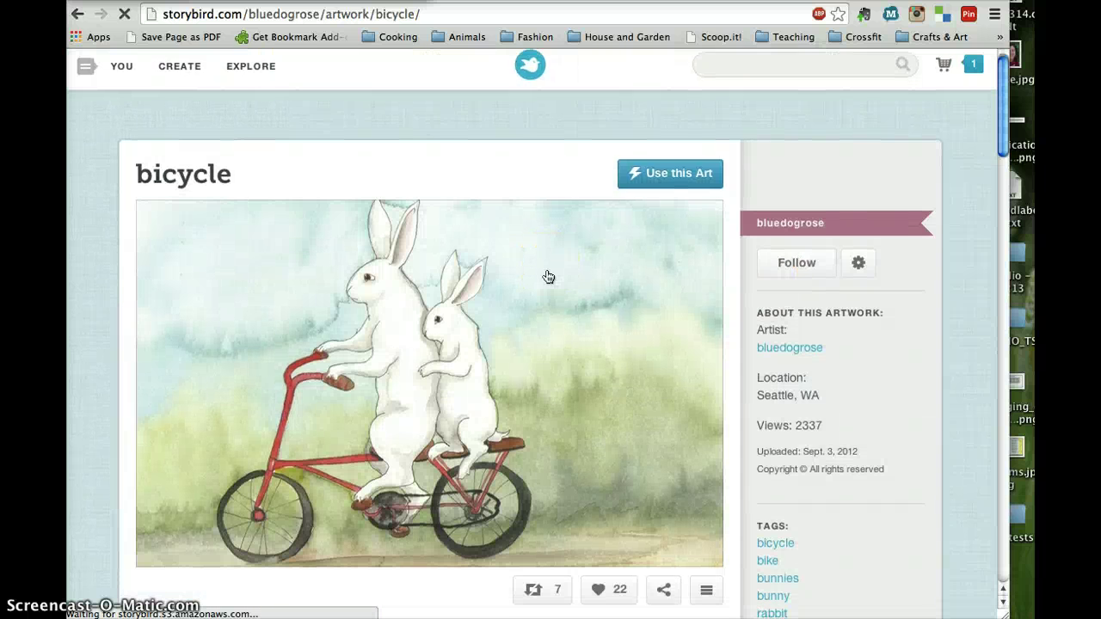
scroll(548, 276, "down", 8)
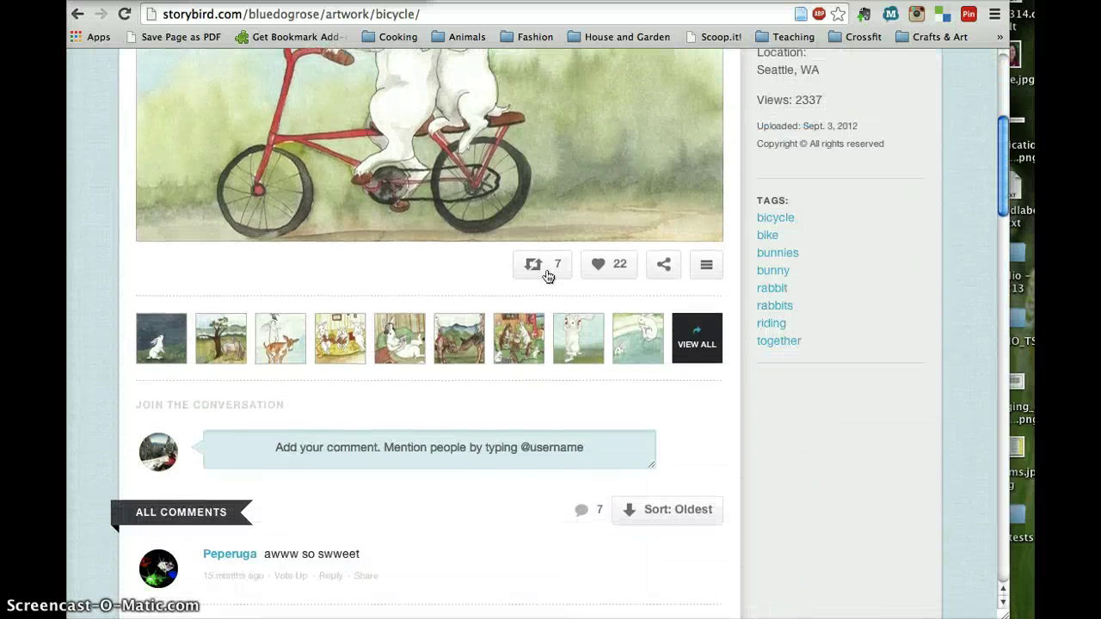
scroll(548, 276, "up", 13)
left_click(251, 253)
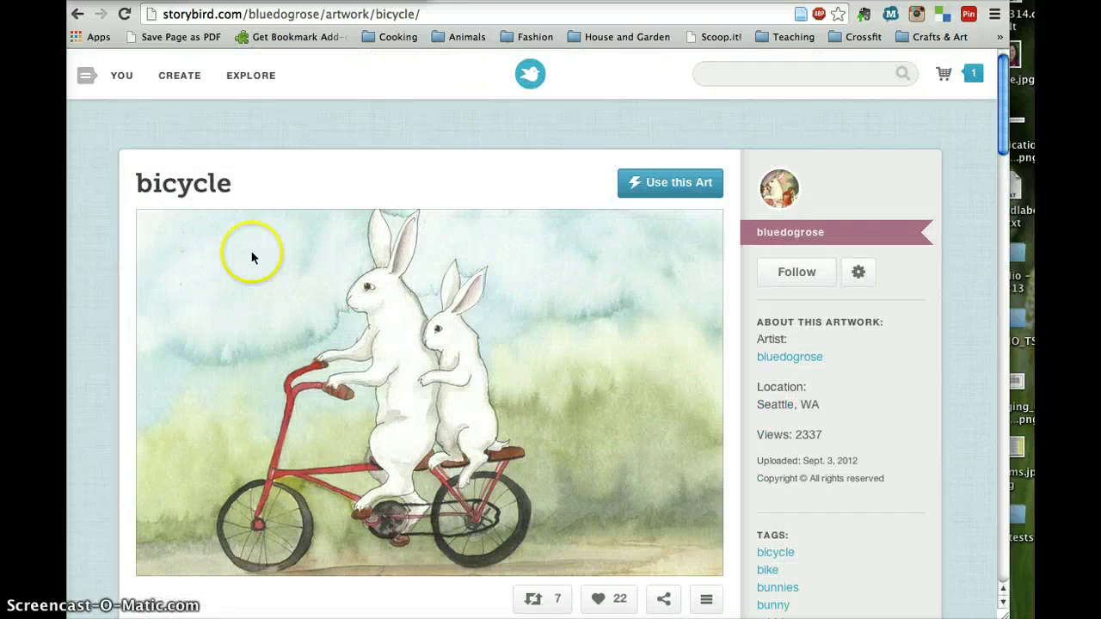
left_click(276, 189)
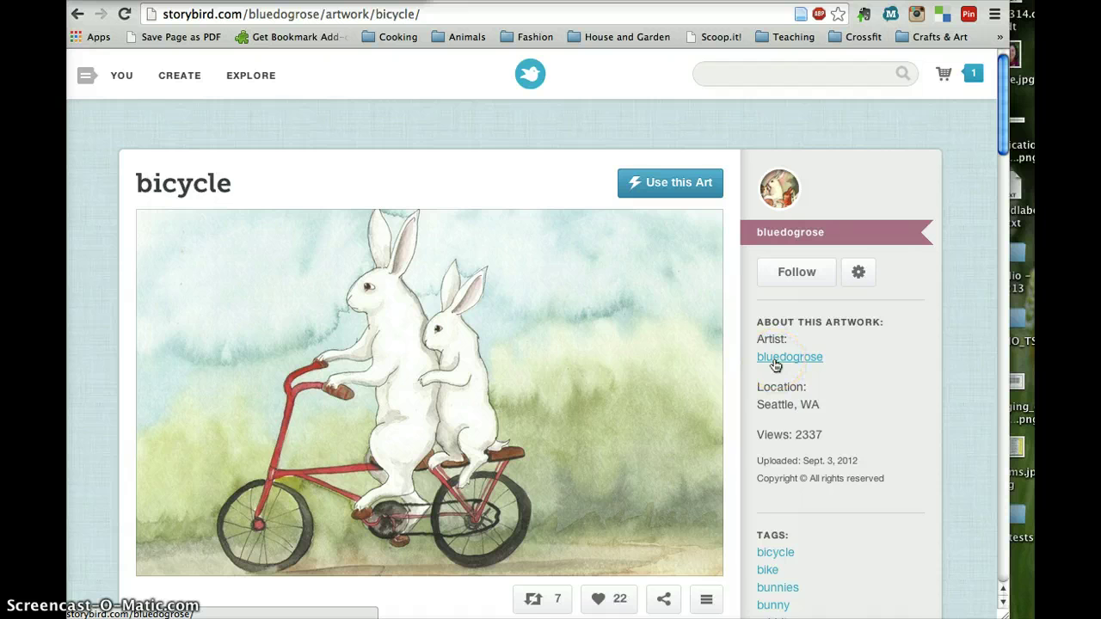
left_click(685, 189)
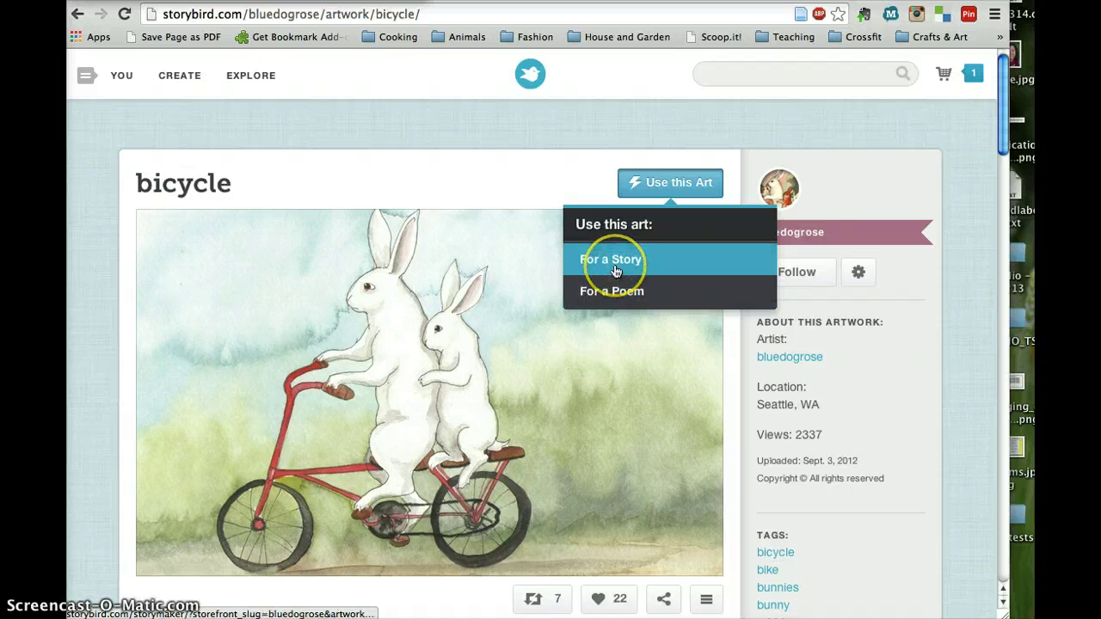
left_click(615, 270)
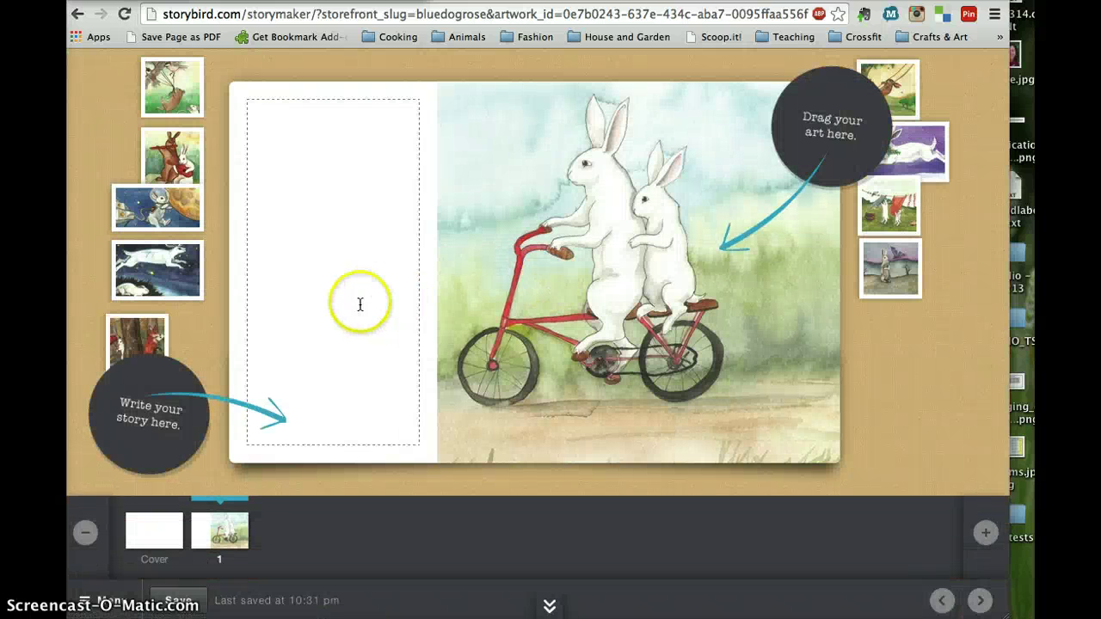
Step: Give the story's cover the Classic style and enter the title "L'histoire du petit lapin"
left_click(159, 540)
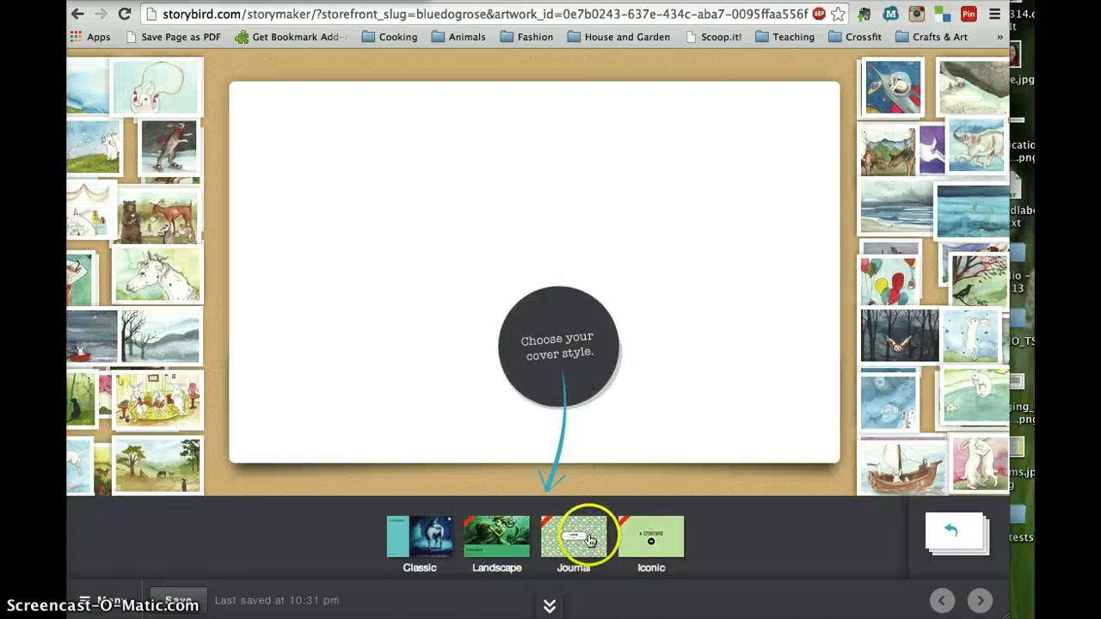
left_click(420, 540)
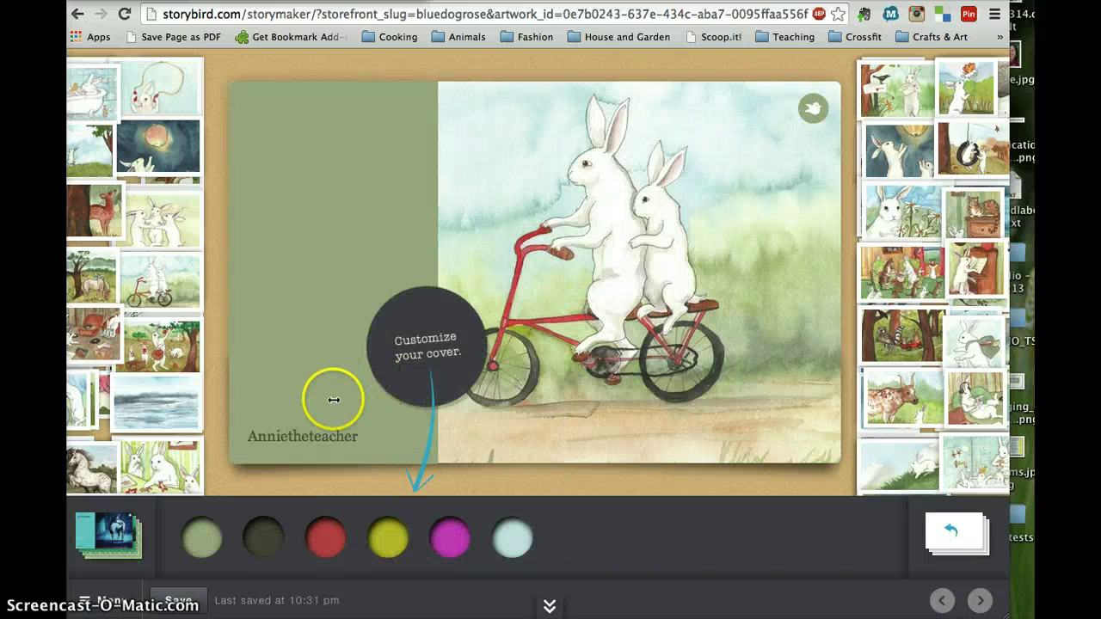
left_click(305, 288)
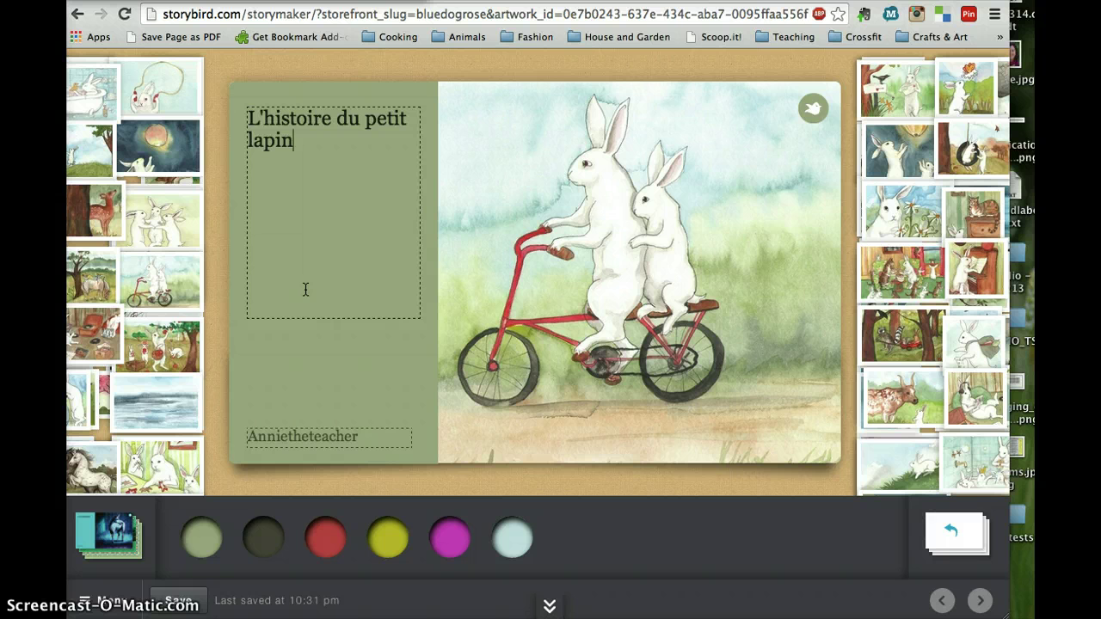
Step: Replace the author line on the cover with "par" followed by the author's first name, and dismiss the naming notice
left_click(338, 445)
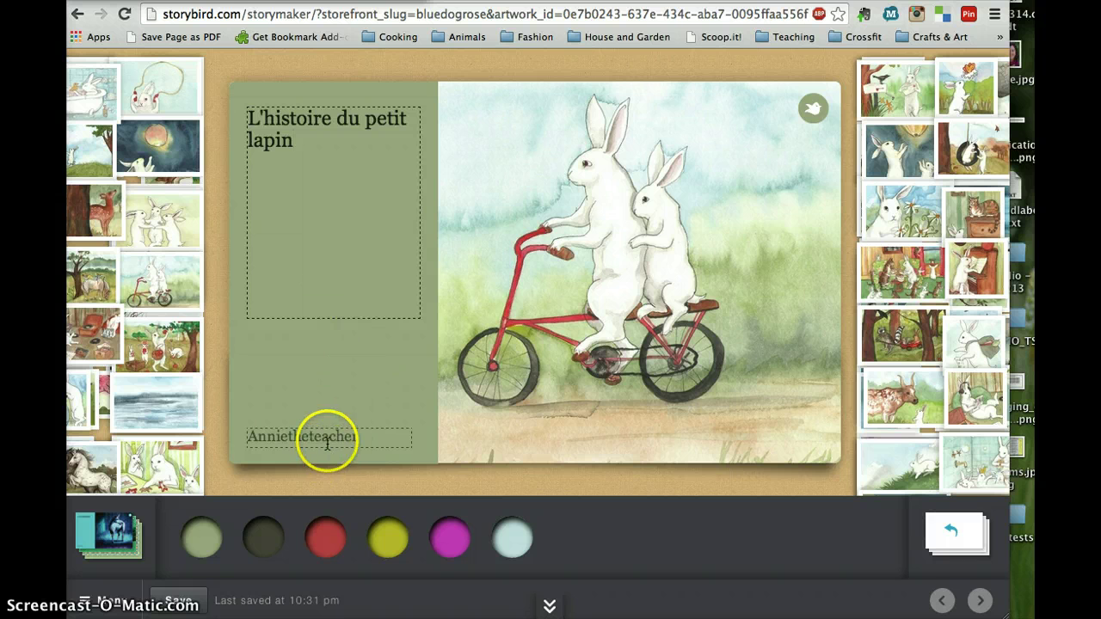
double_click(327, 437)
type("par Annie")
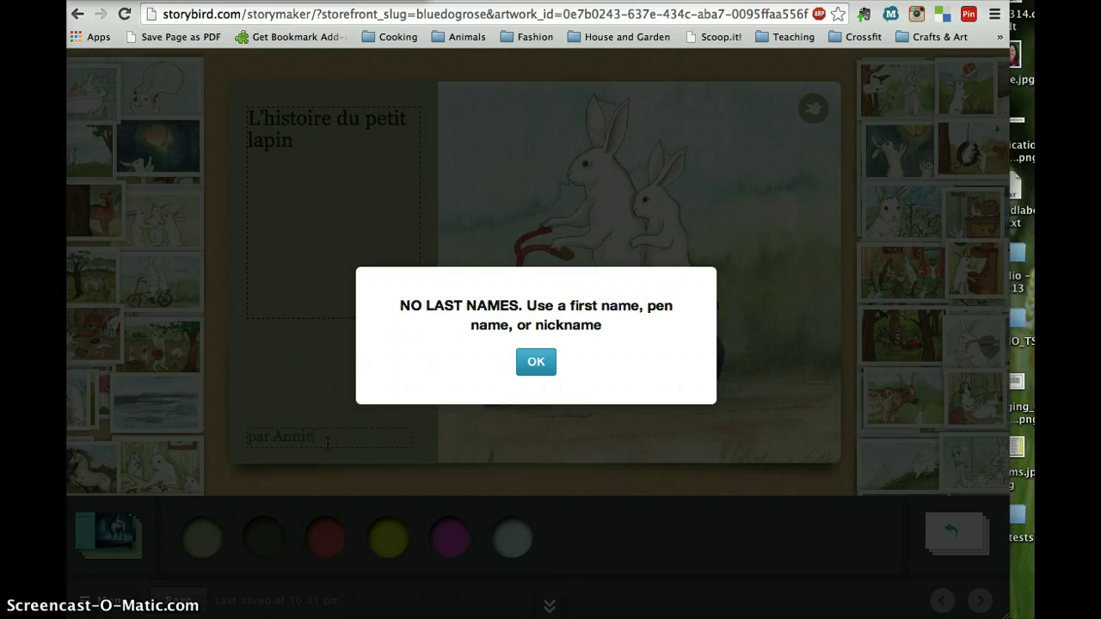
left_click(536, 362)
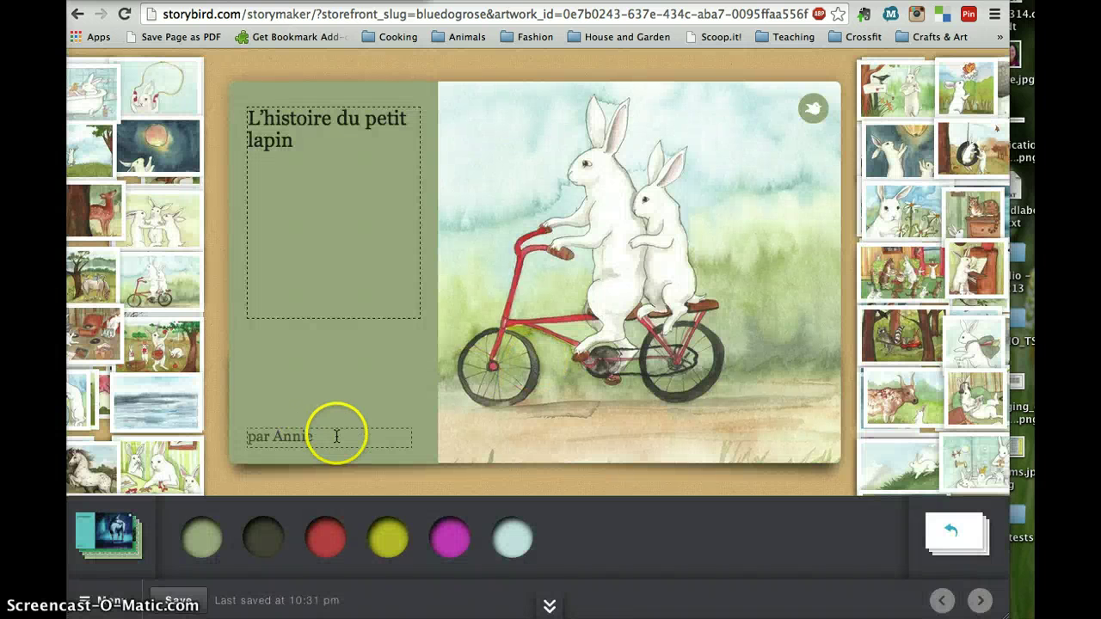
Step: Make the cover's text panel red and switch from the cover to page 1 of the story
left_click(330, 534)
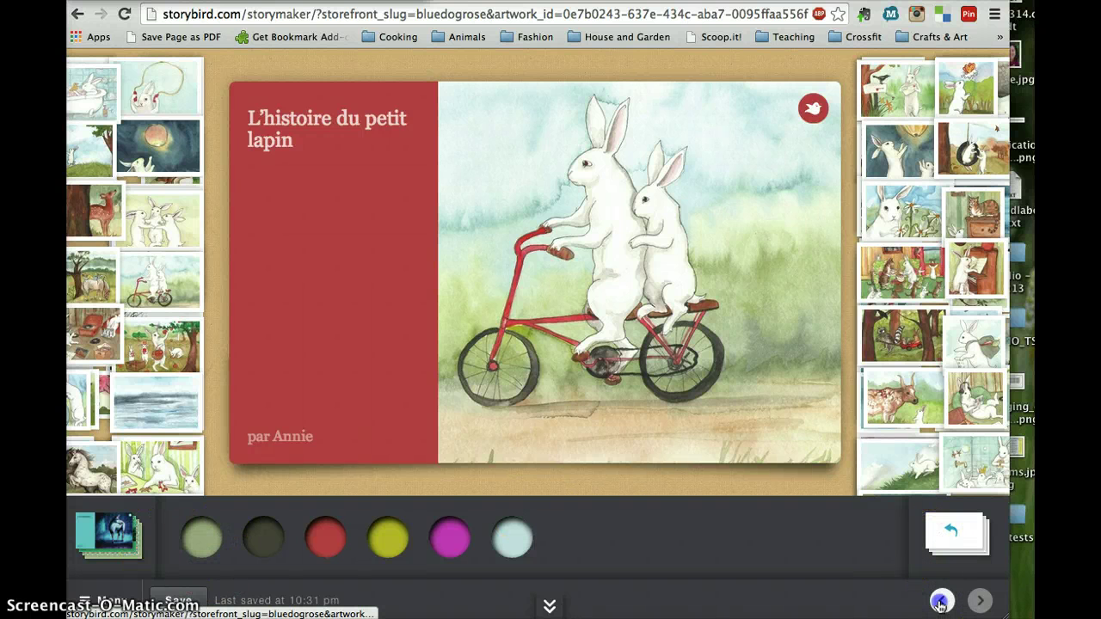
left_click(945, 535)
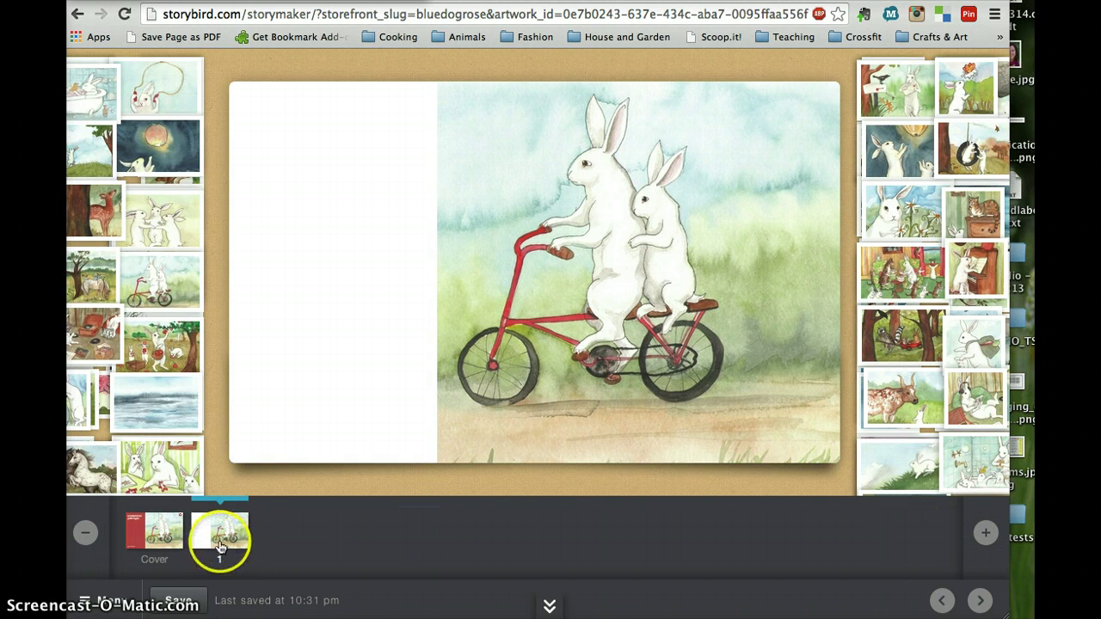
left_click_drag(601, 309, 135, 533)
left_click(143, 540)
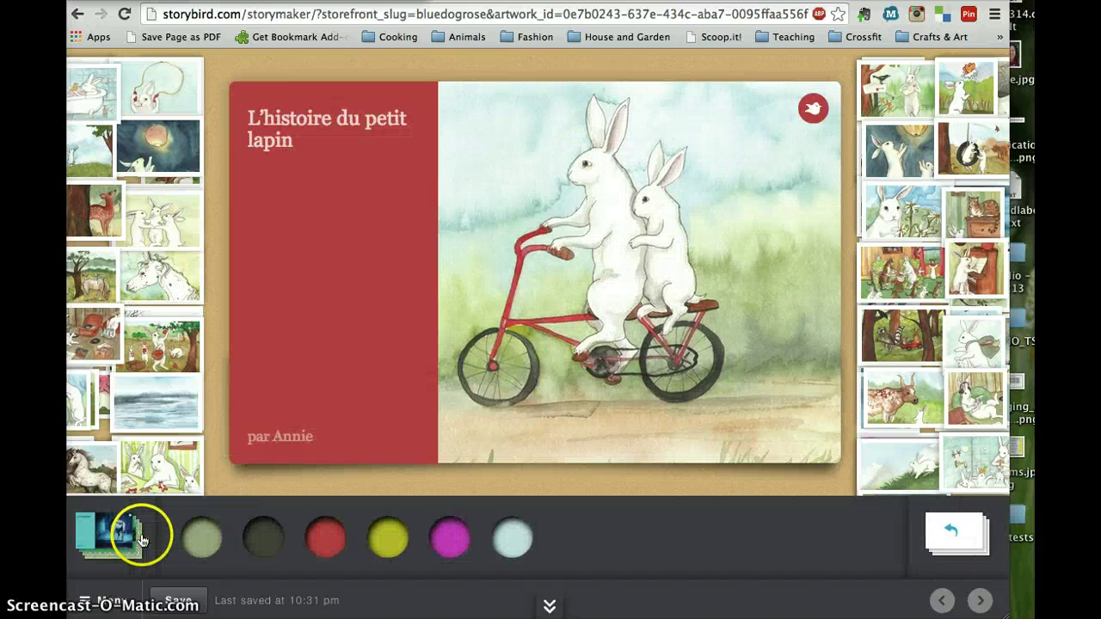
left_click(946, 529)
Step: Replace page 1's bicycle picture with the rabbit holding a letter by the mailbox, and write "Il était une fois..." beside it
left_click_drag(672, 217, 935, 178)
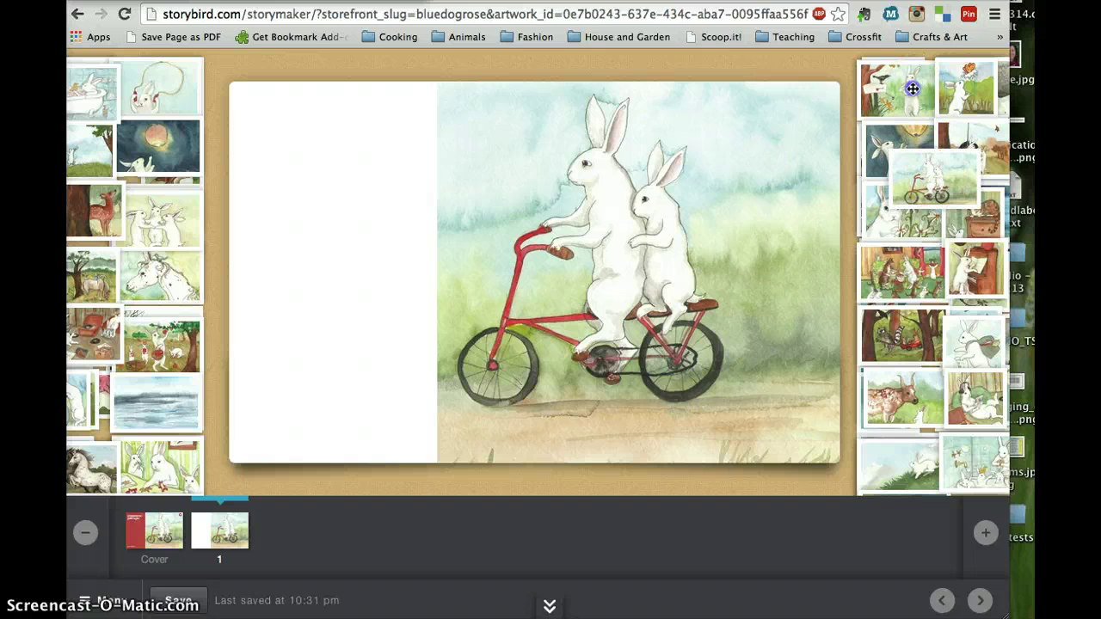
left_click_drag(909, 83, 424, 223)
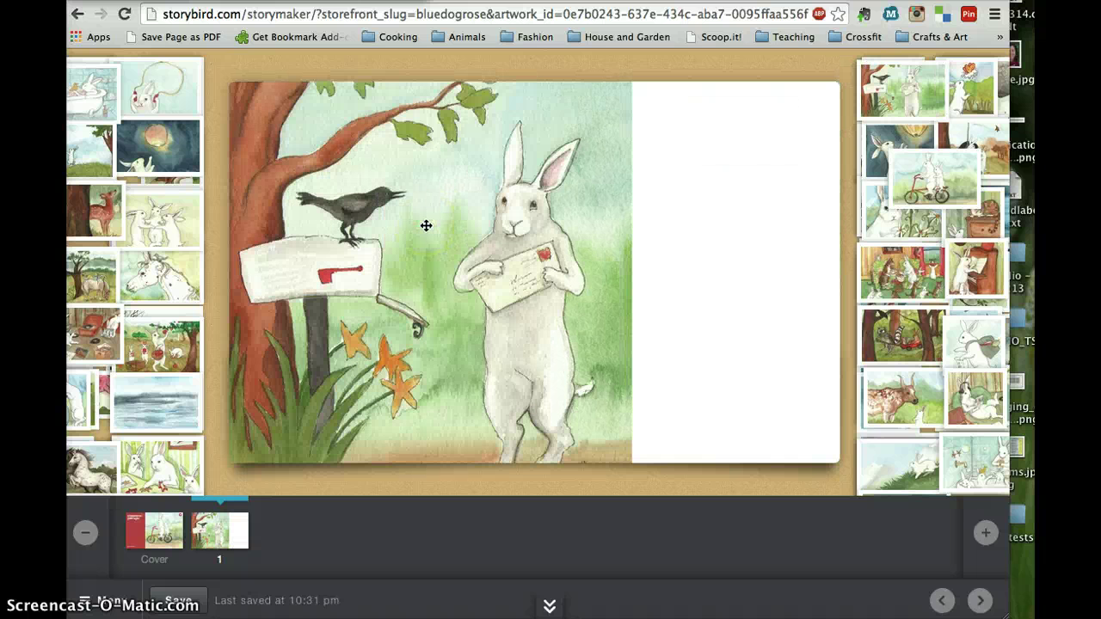
left_click(695, 236)
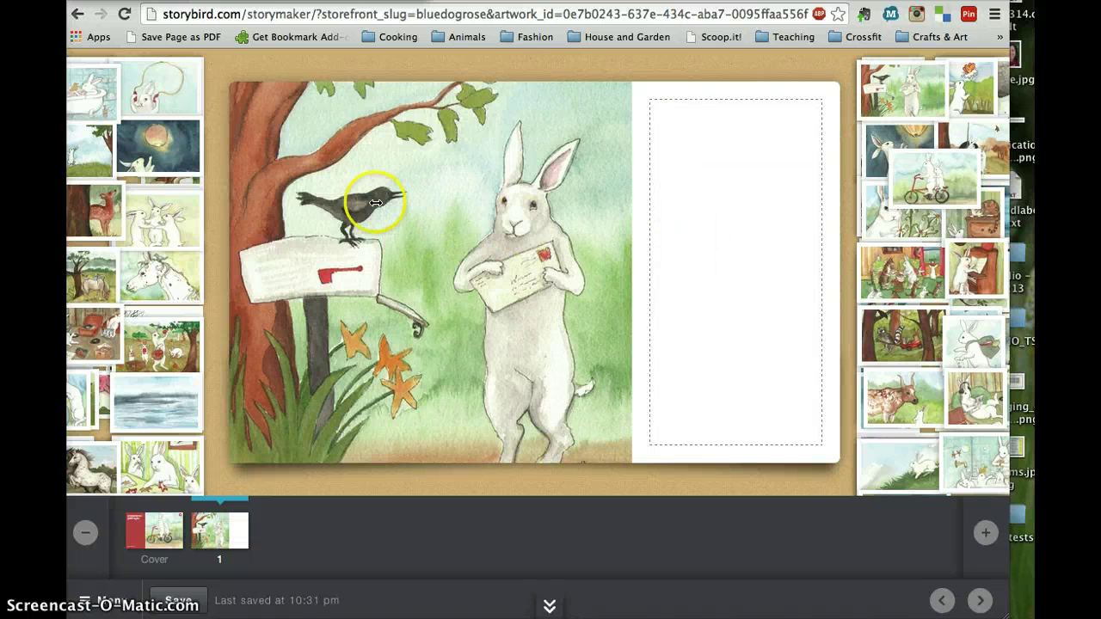
type("Il était une fois...")
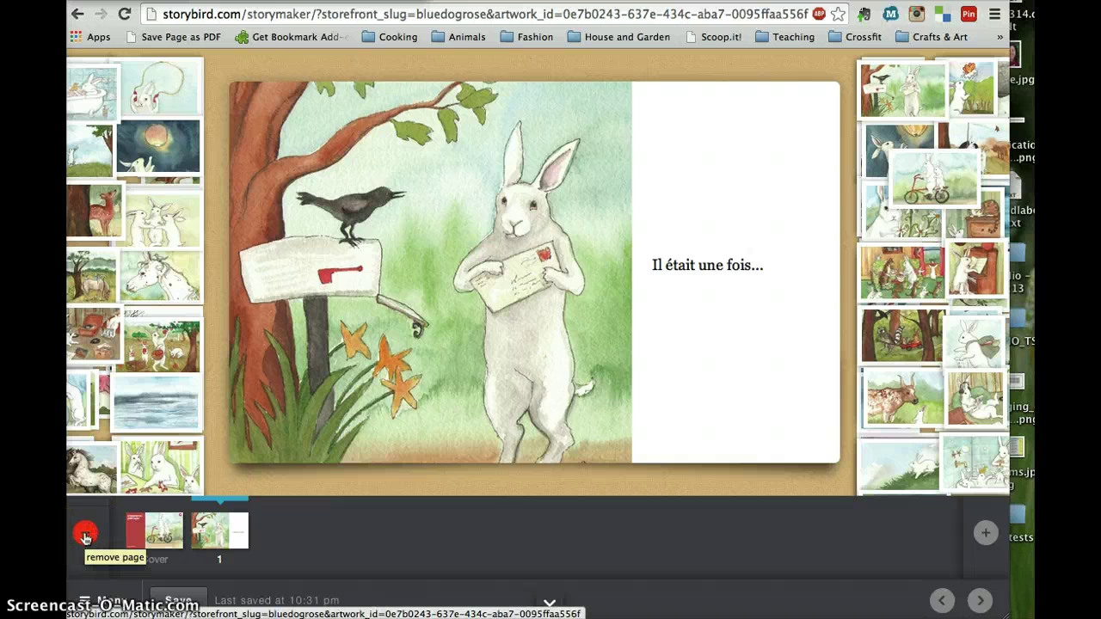
Step: Add page 2 with the artwork of the rabbit playing the piano, and write "Fin" beside it
left_click(984, 532)
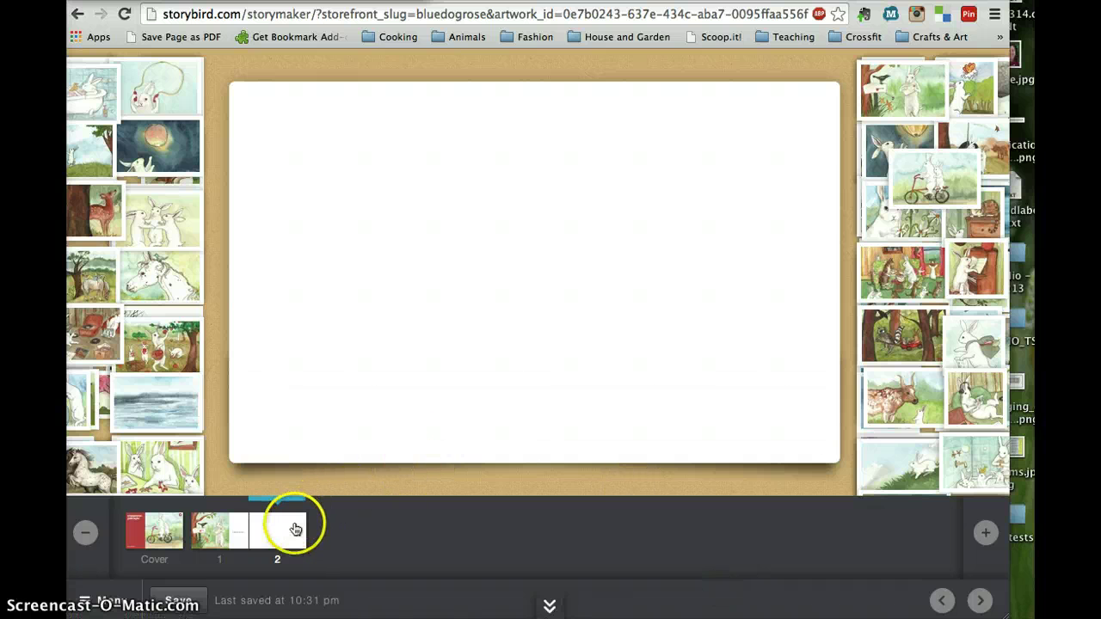
left_click_drag(904, 286, 483, 275)
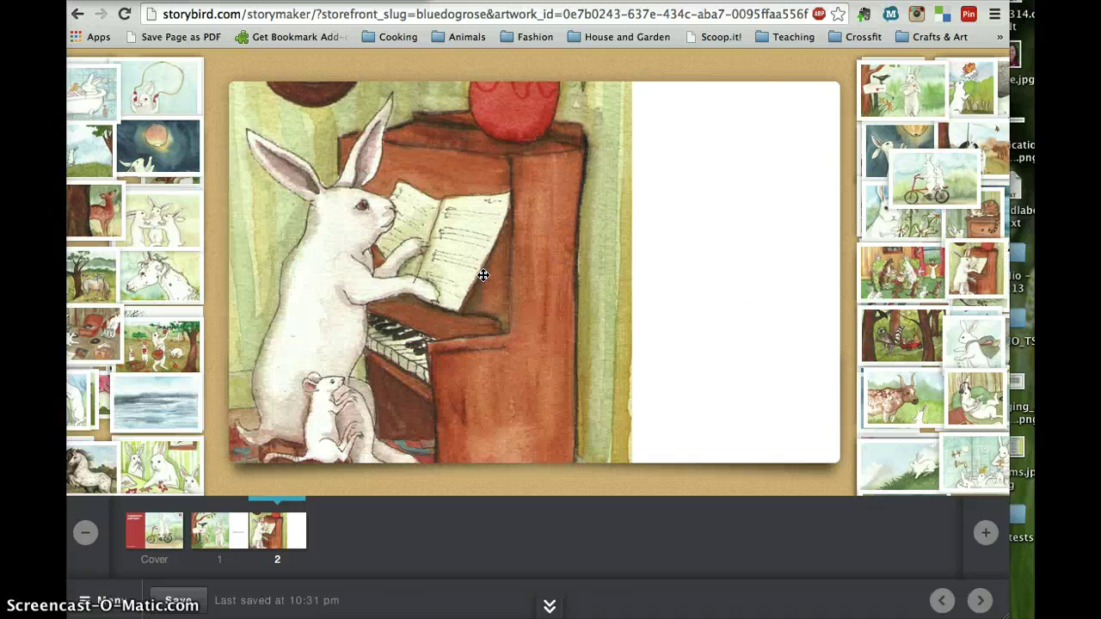
left_click(719, 239)
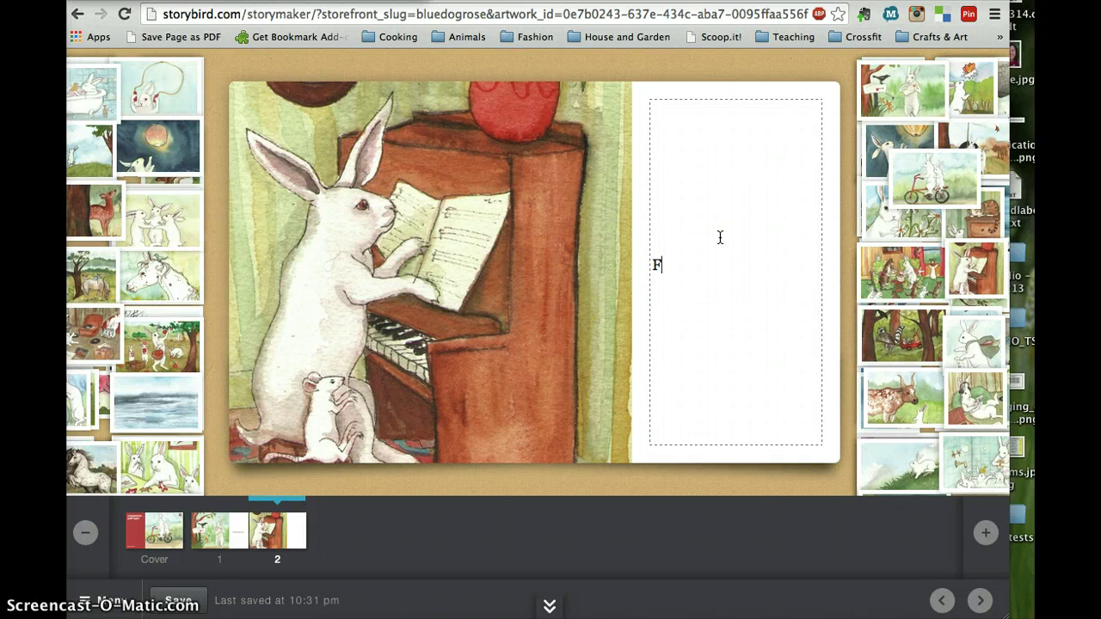
double_click(652, 266)
left_click(651, 266)
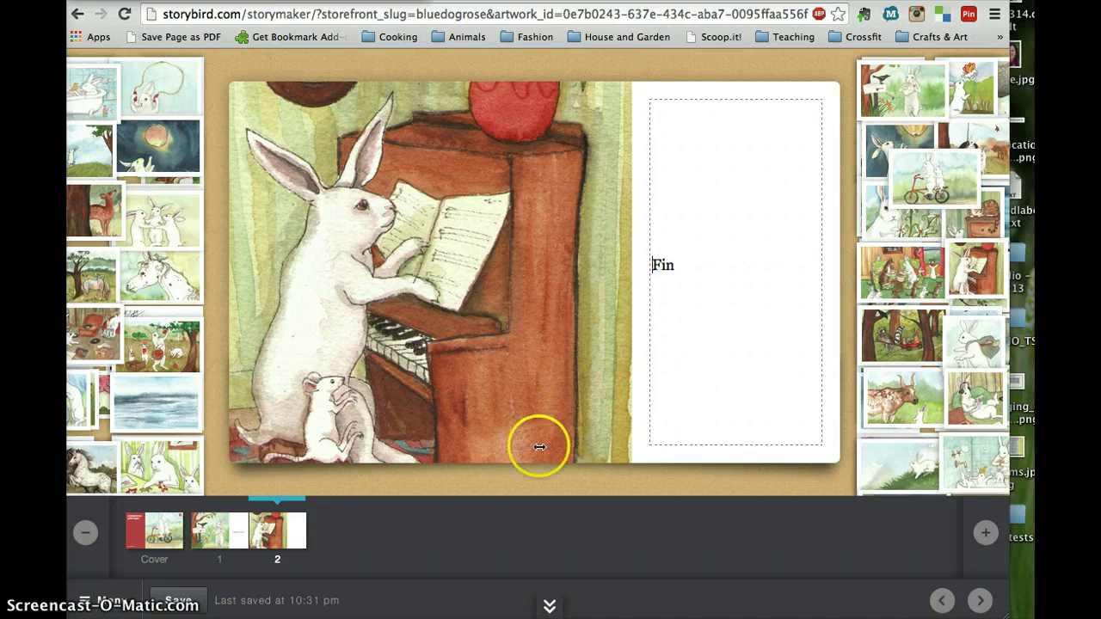
left_click(453, 480)
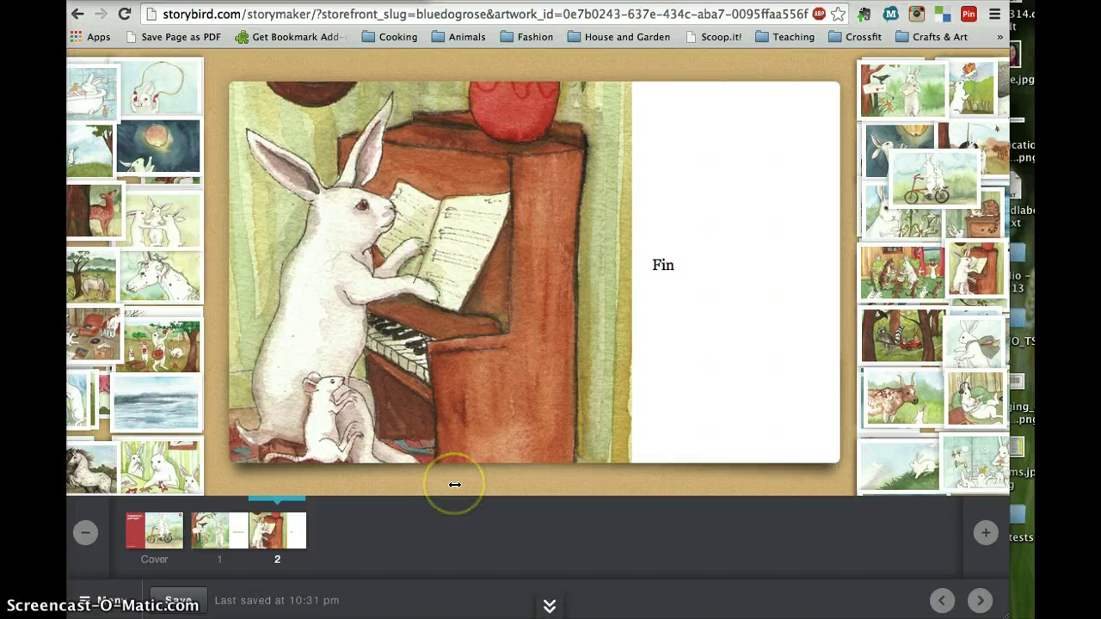
left_click(311, 543)
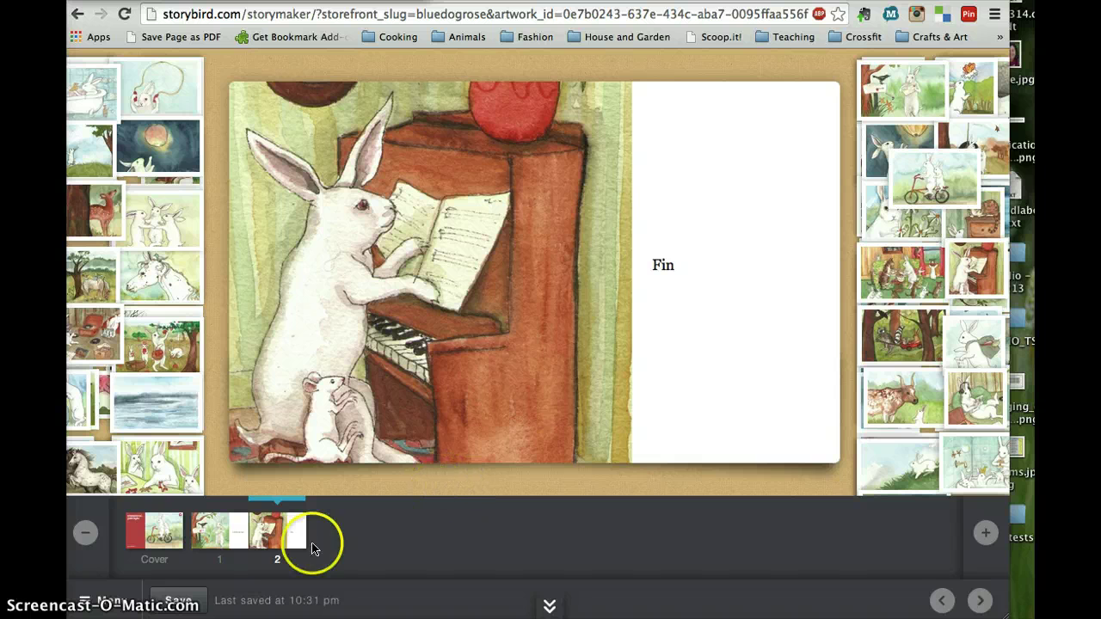
left_click(120, 600)
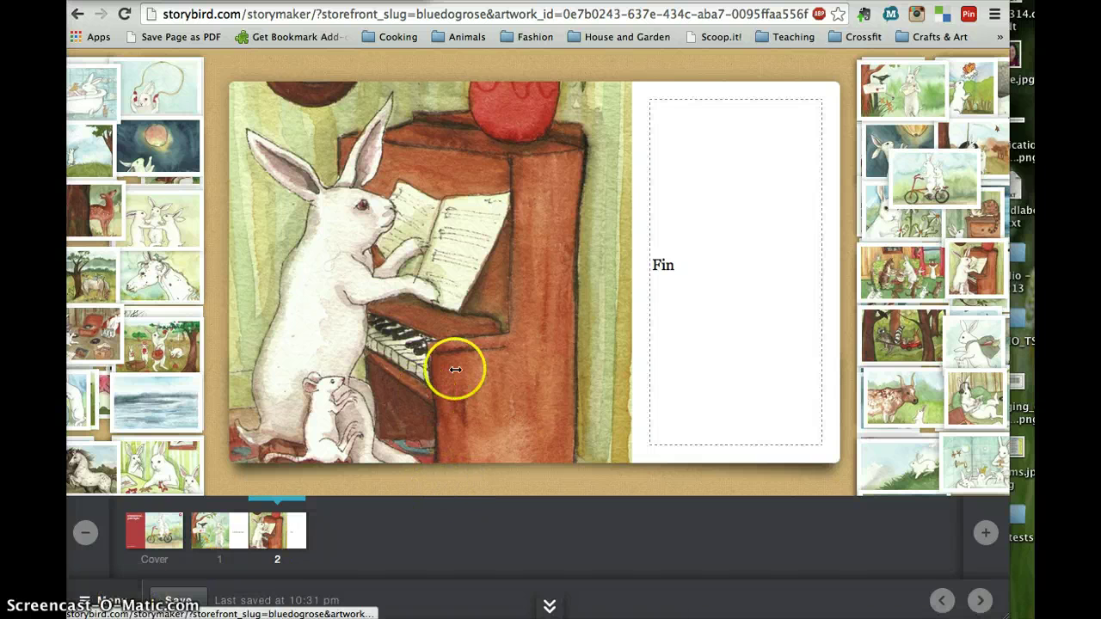
left_click(651, 258)
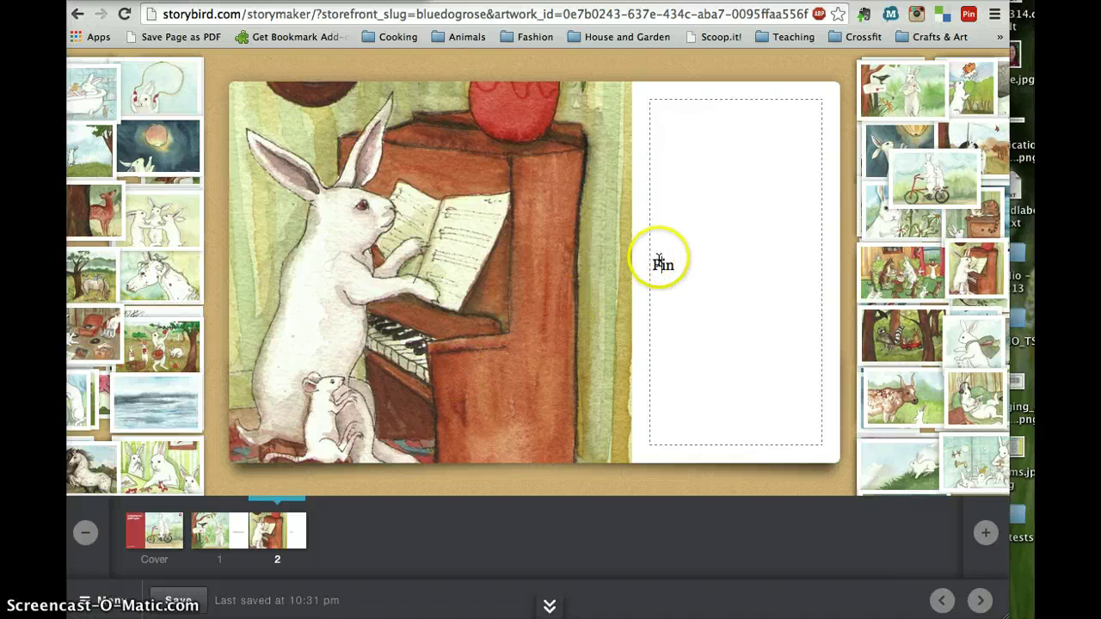
double_click(658, 261)
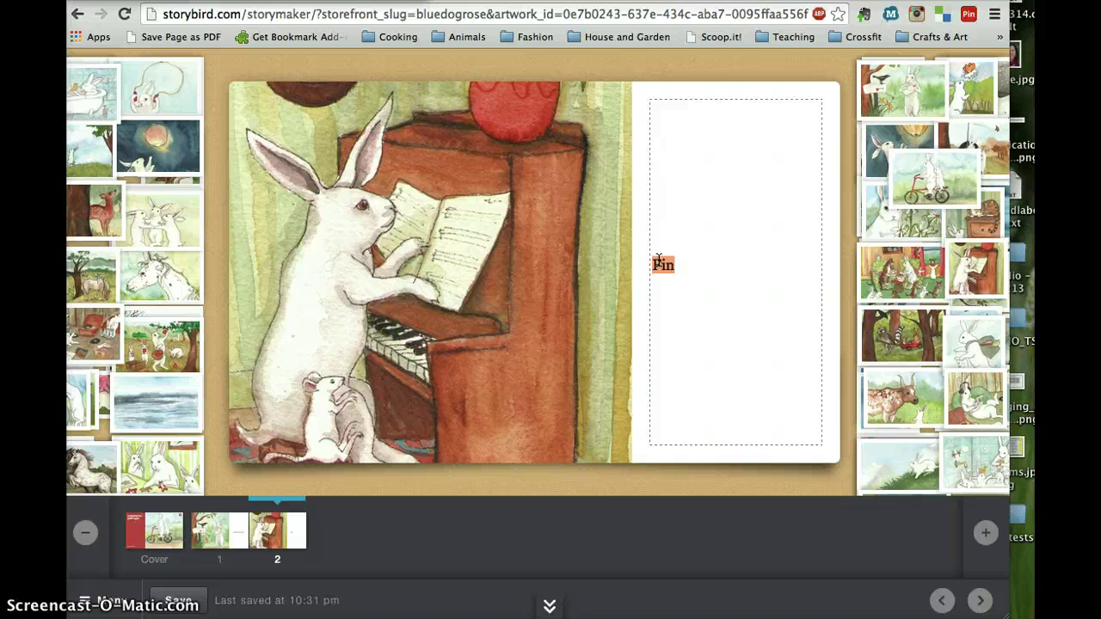
left_click(557, 512)
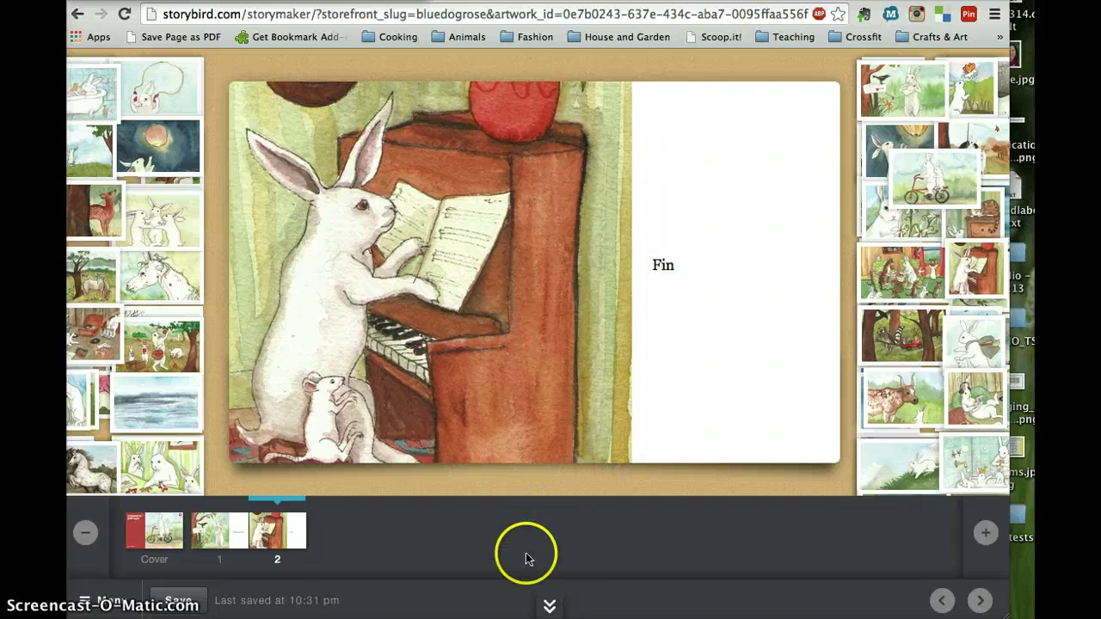
Step: Hide the page thumbnails to view page 2 on its own, and show them again
left_click(548, 606)
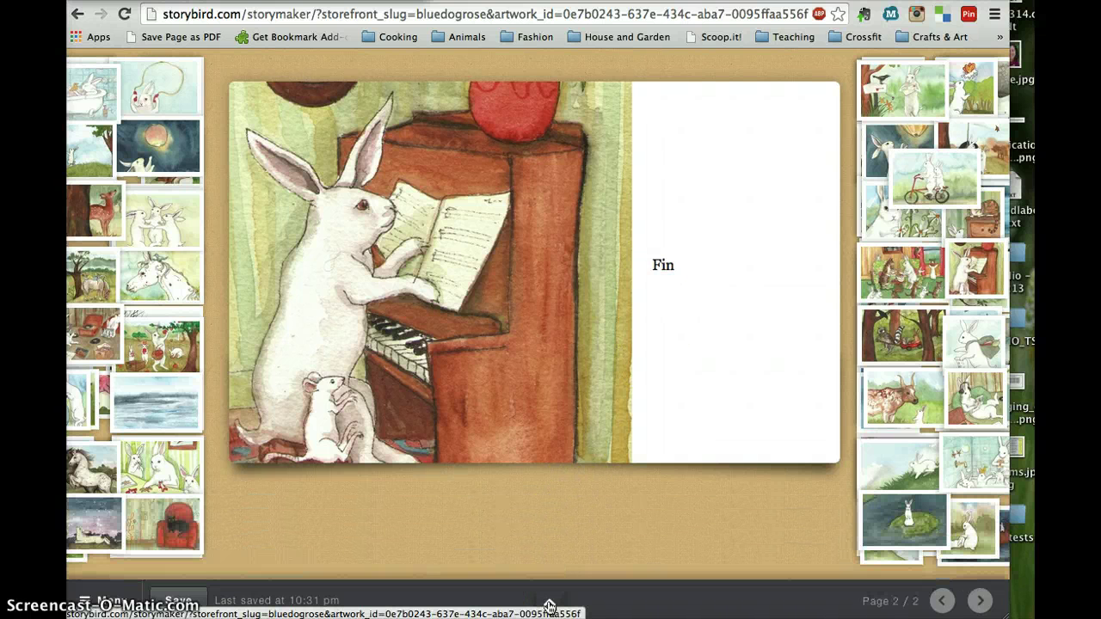
left_click(549, 607)
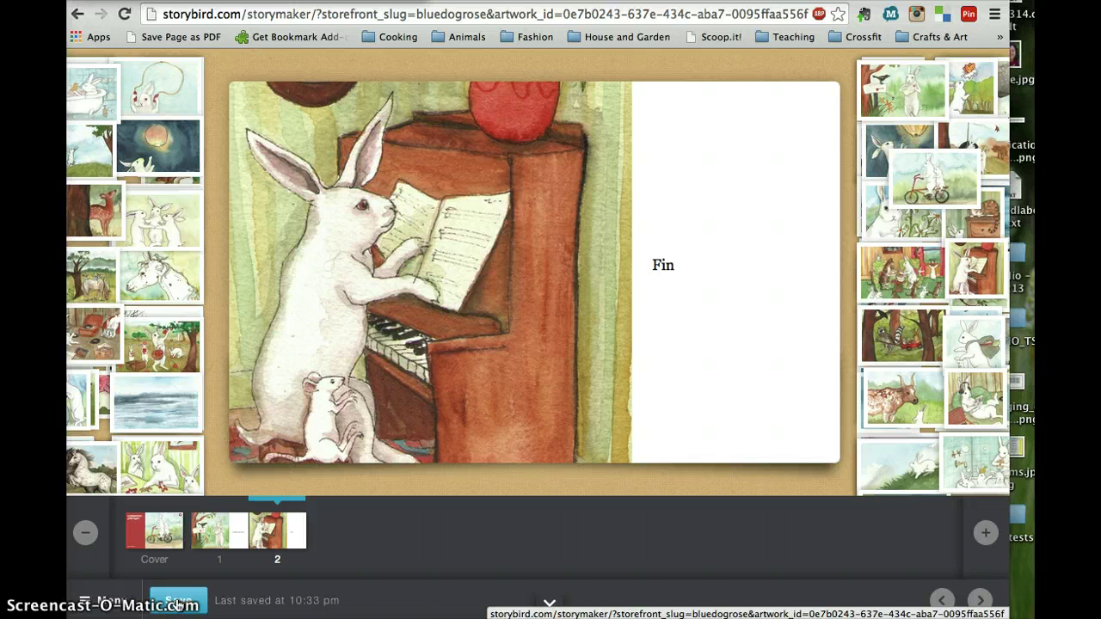
Step: Start publishing the story to open its story details form
left_click(110, 600)
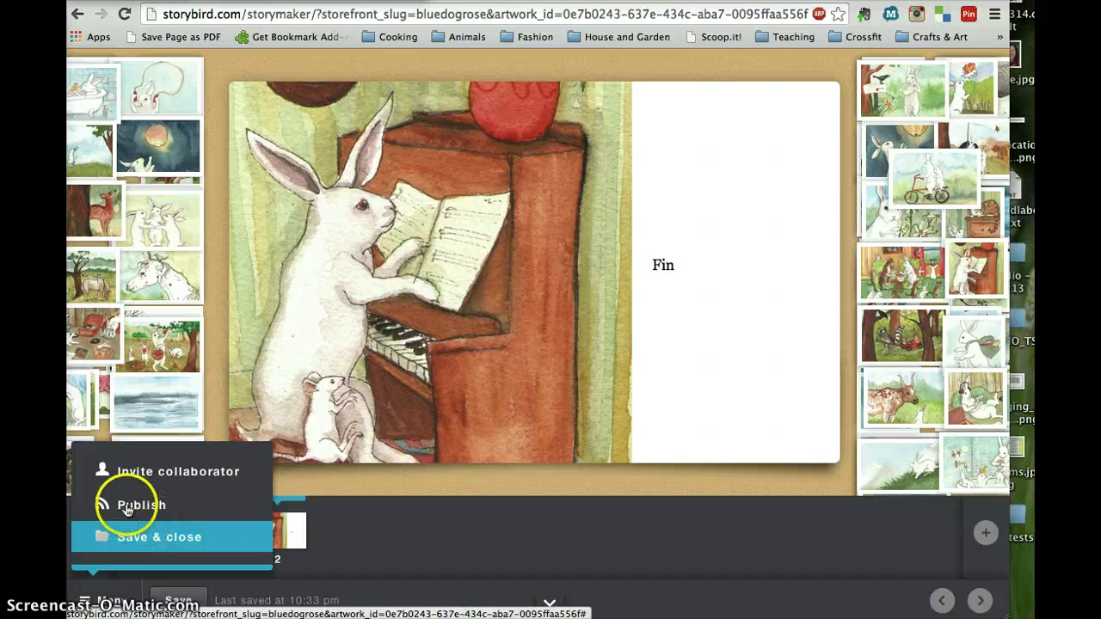
left_click(127, 507)
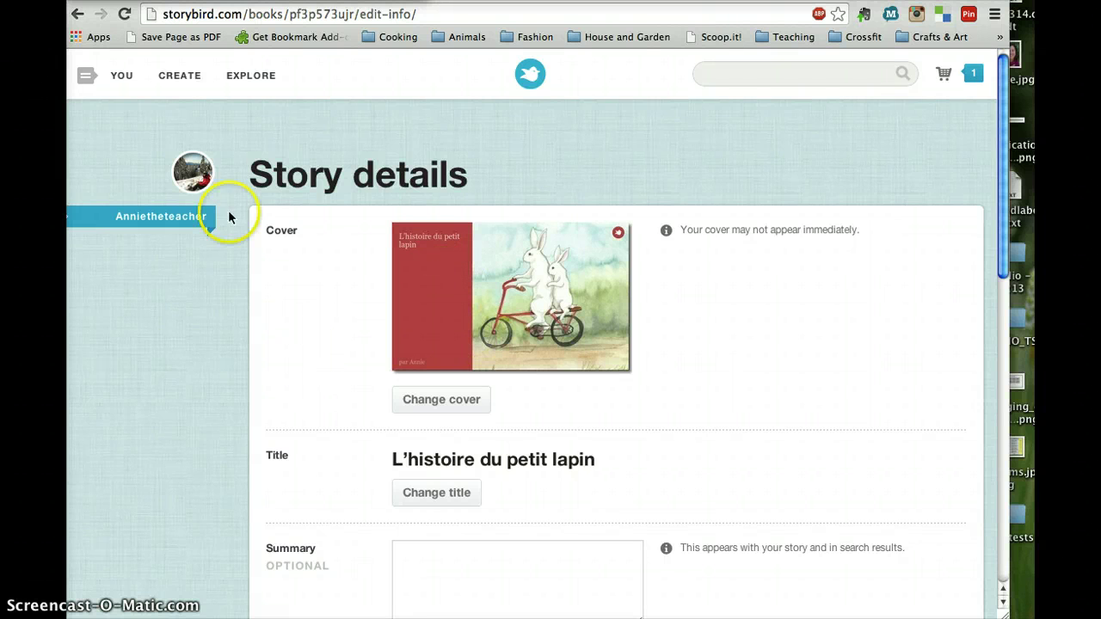
Step: Look through the site's Explore page of featured stories and categories, and view the Sixteenth Community Competition under Competitions
left_click(183, 84)
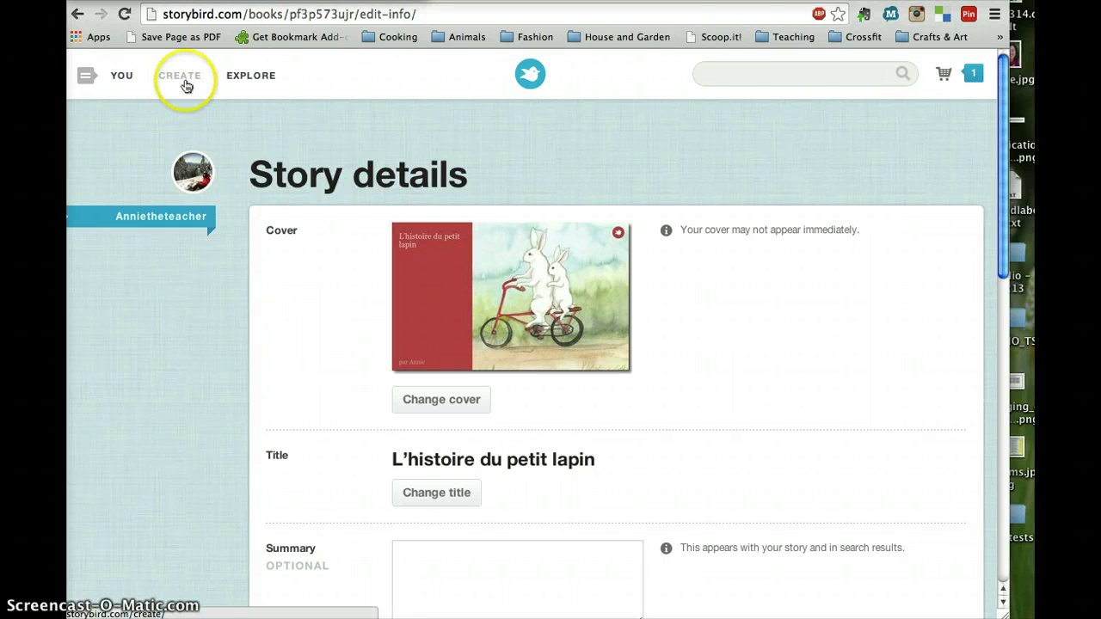
left_click(257, 76)
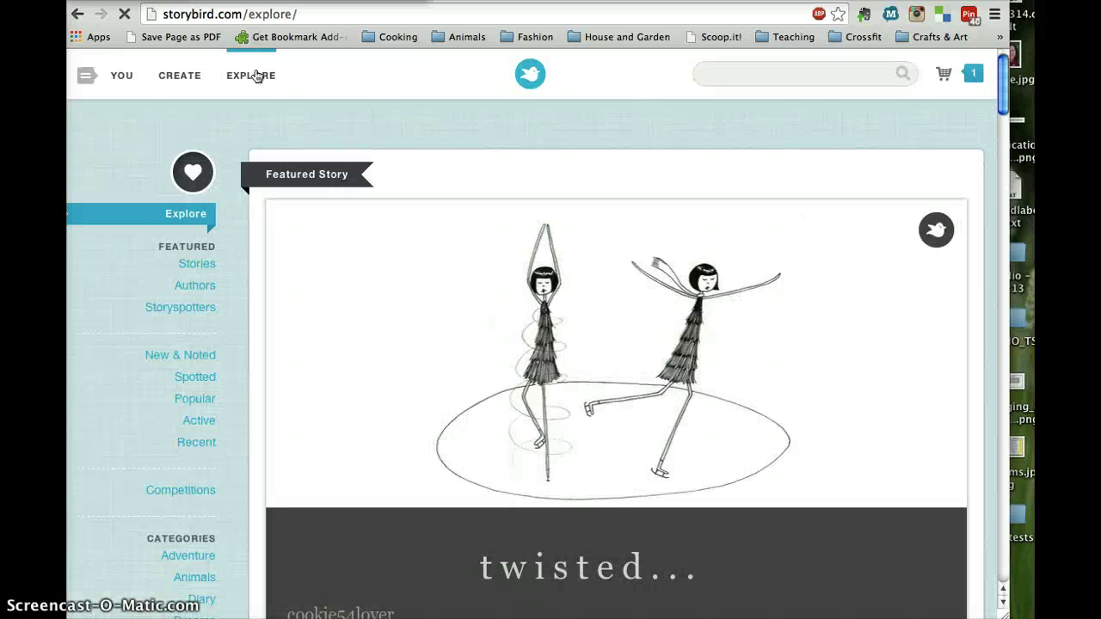
mouse_move(298, 274)
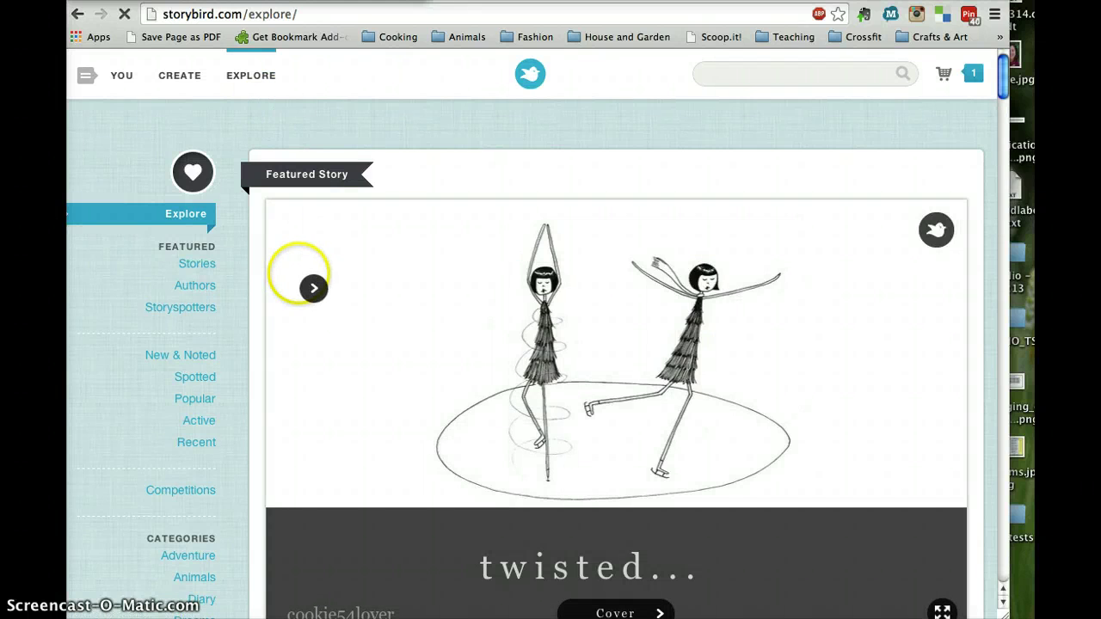
scroll(193, 294, "down", 3)
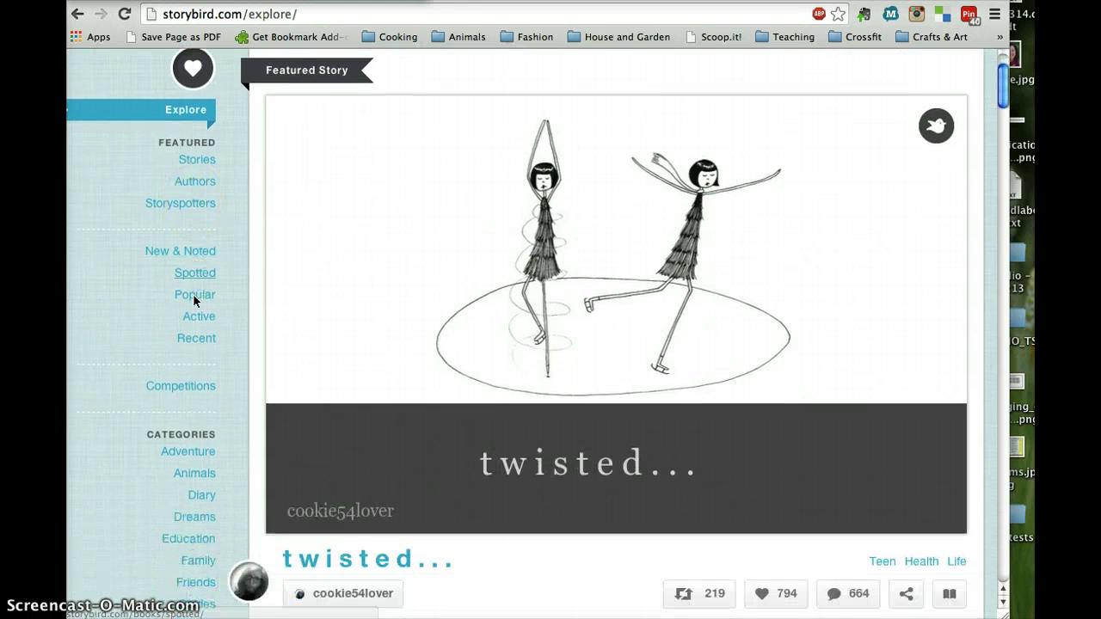
scroll(194, 301, "down", 1)
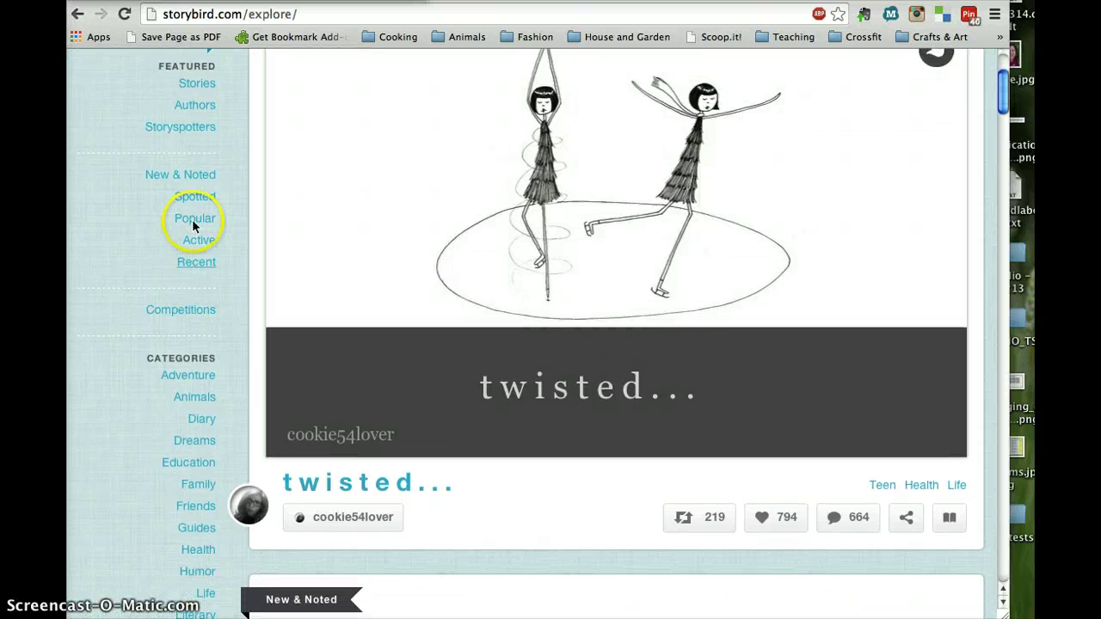
left_click(176, 310)
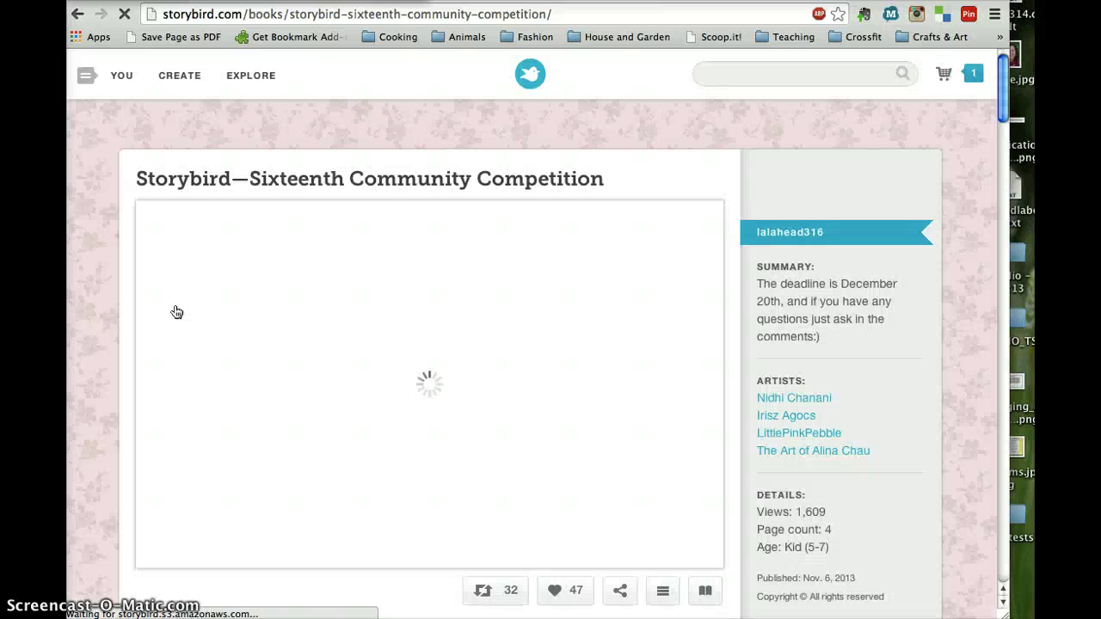
scroll(176, 311, "down", 1)
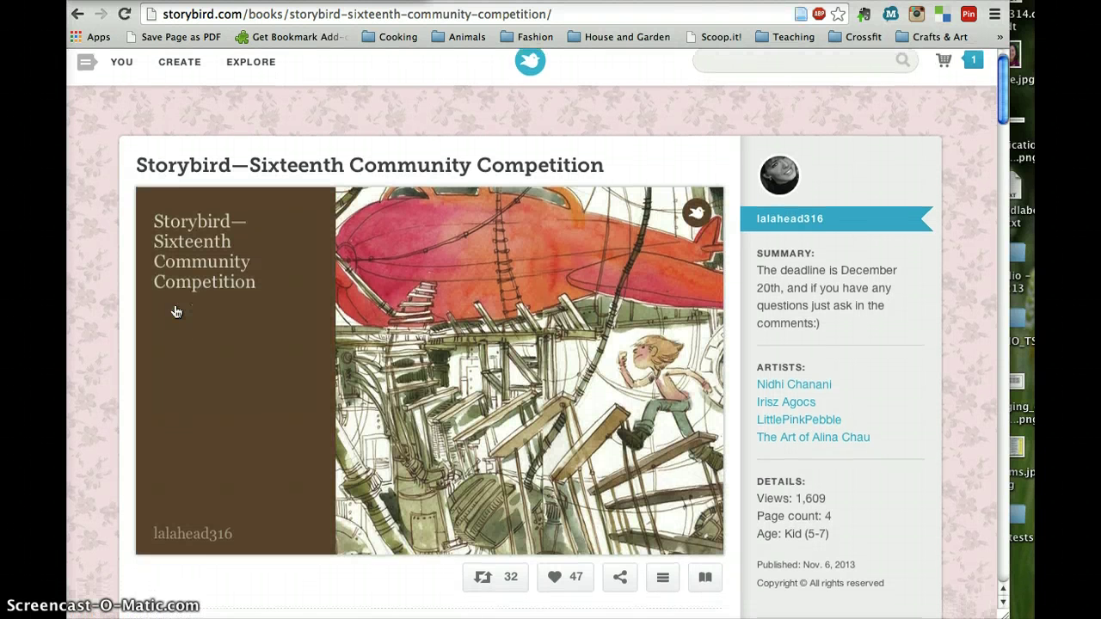
scroll(176, 311, "down", 5)
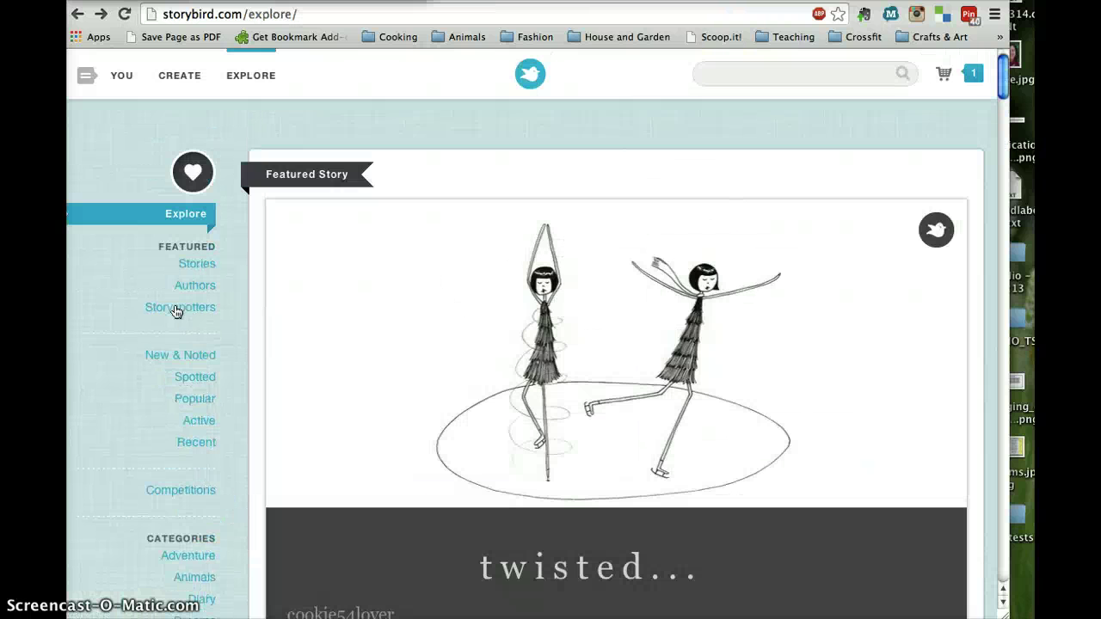
Step: Log out of the Storybird account
left_click(120, 77)
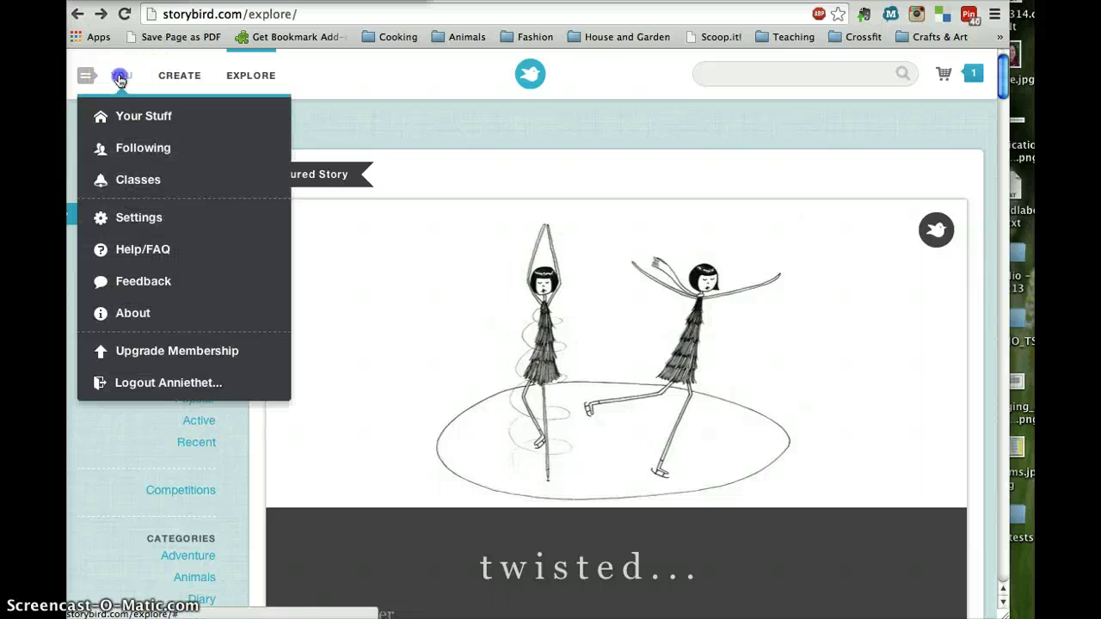
left_click(135, 381)
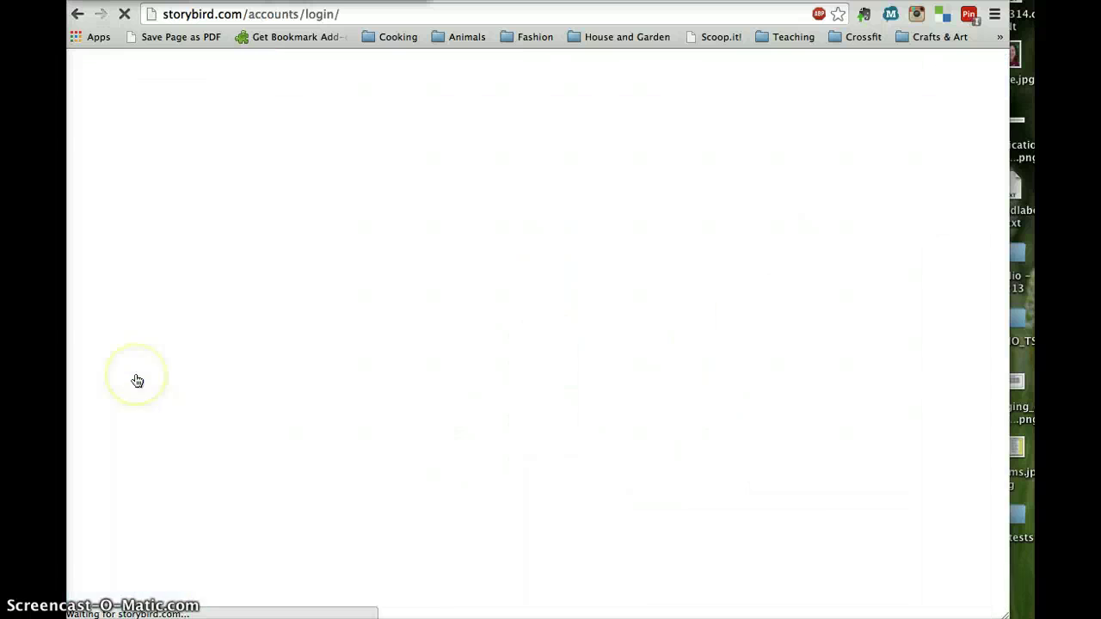